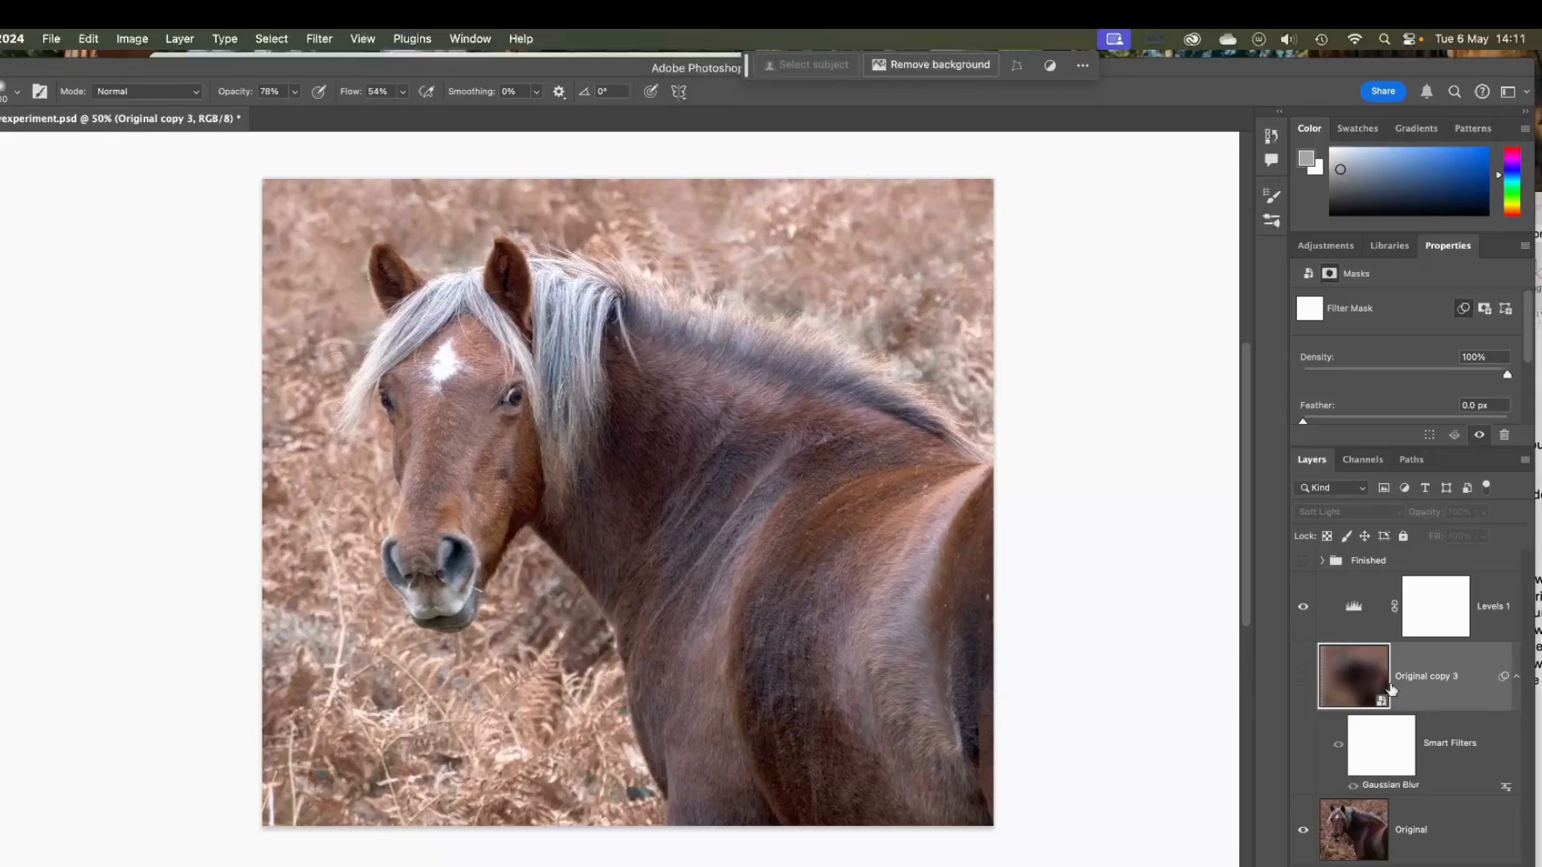
Compare the image with and without the blurred Original copy 3 layer, and delete that layer with its smart filter.
{"action": "left_click", "coordinate": [1304, 677]}
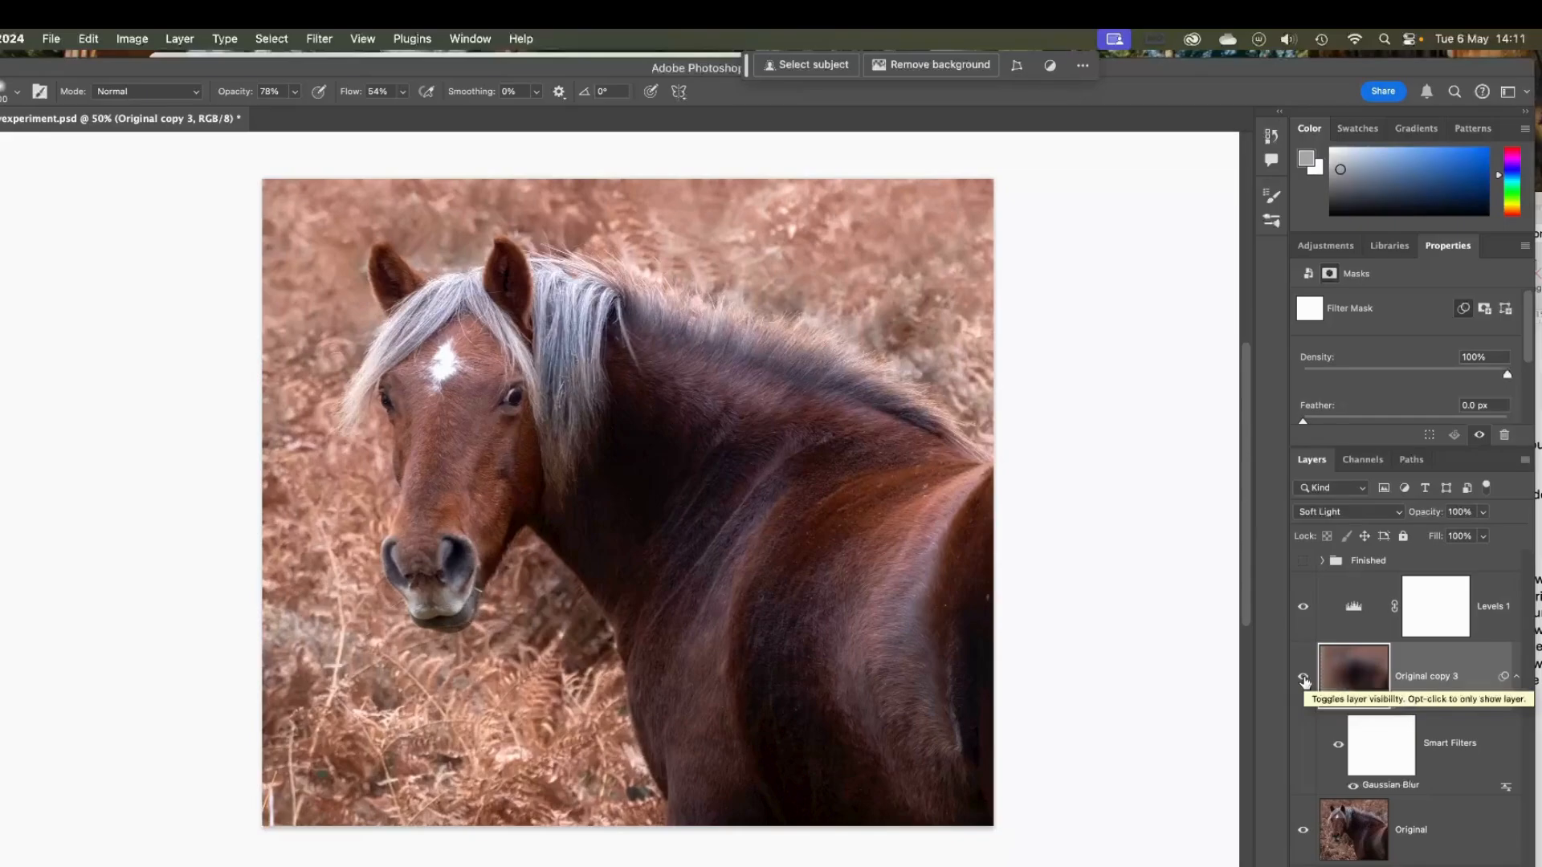
{"action": "left_click", "coordinate": [1303, 678]}
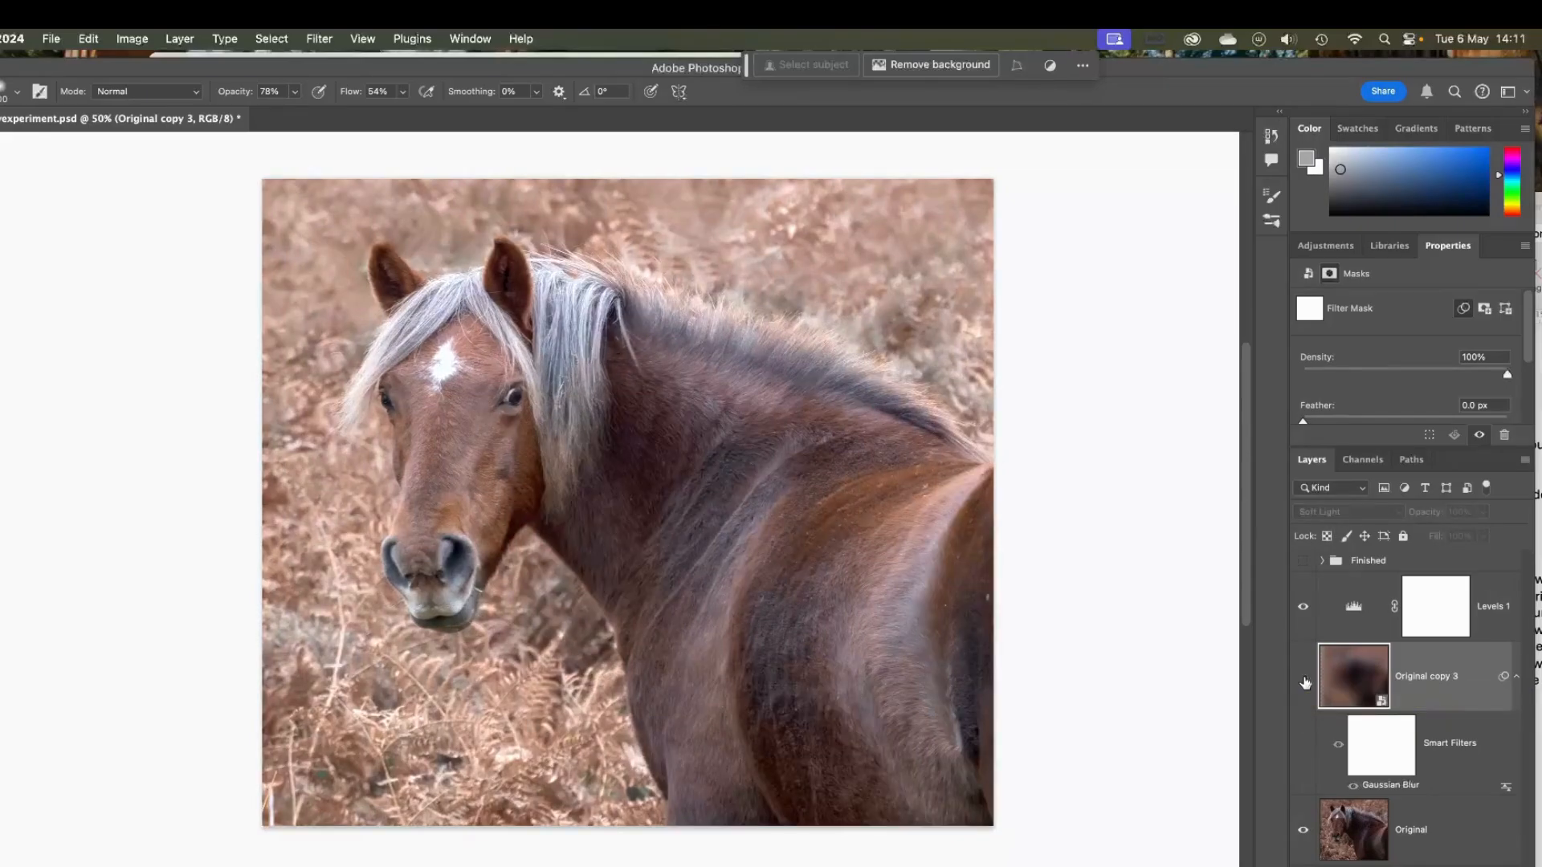
{"action": "left_click", "coordinate": [1303, 678]}
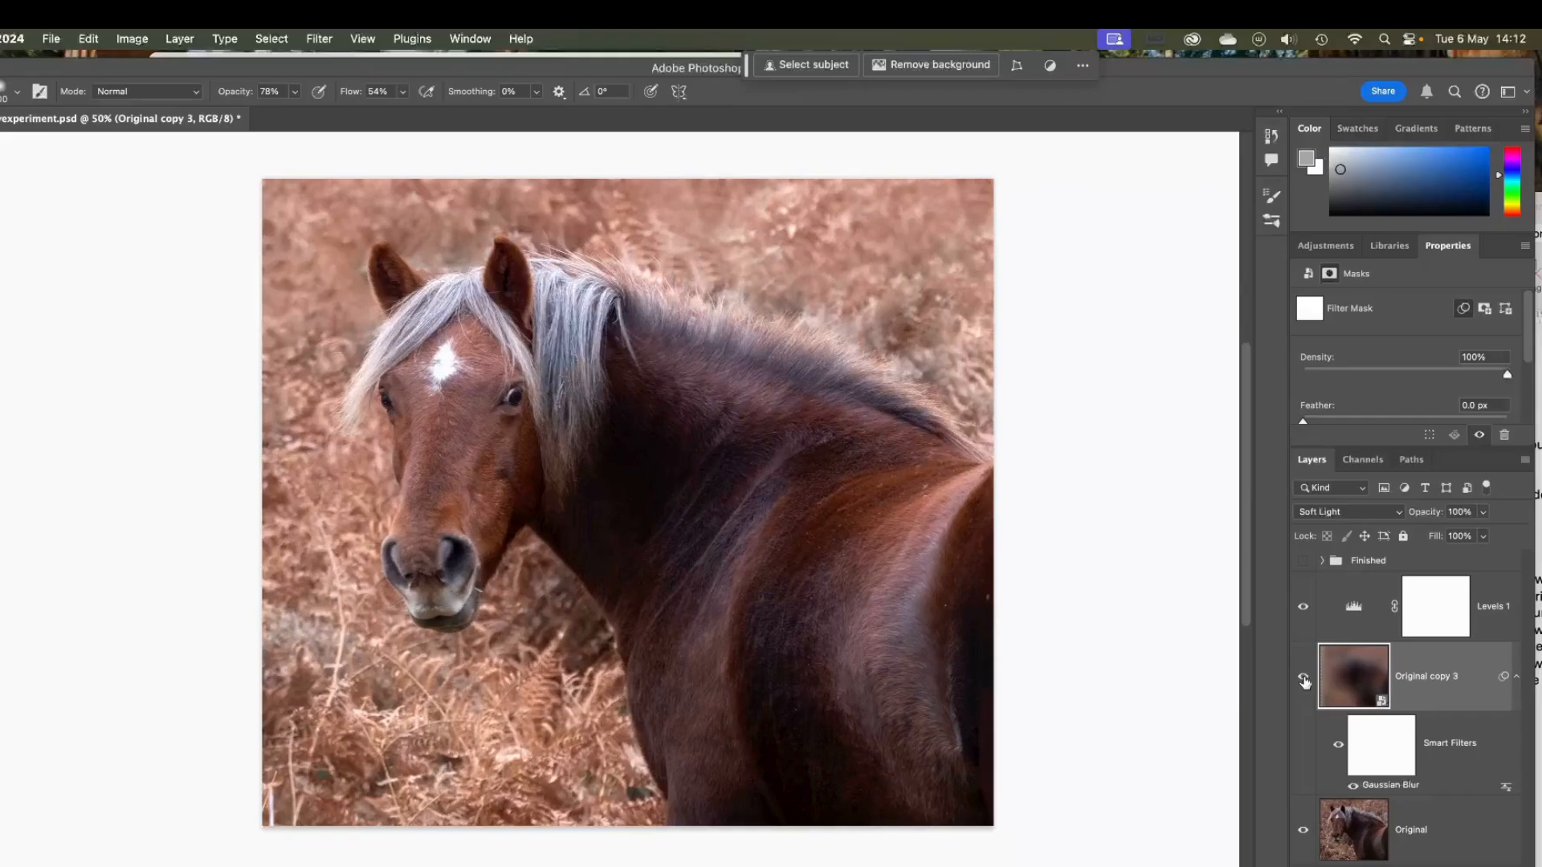
{"action": "left_click", "coordinate": [1303, 679]}
{"action": "left_click", "coordinate": [1357, 683]}
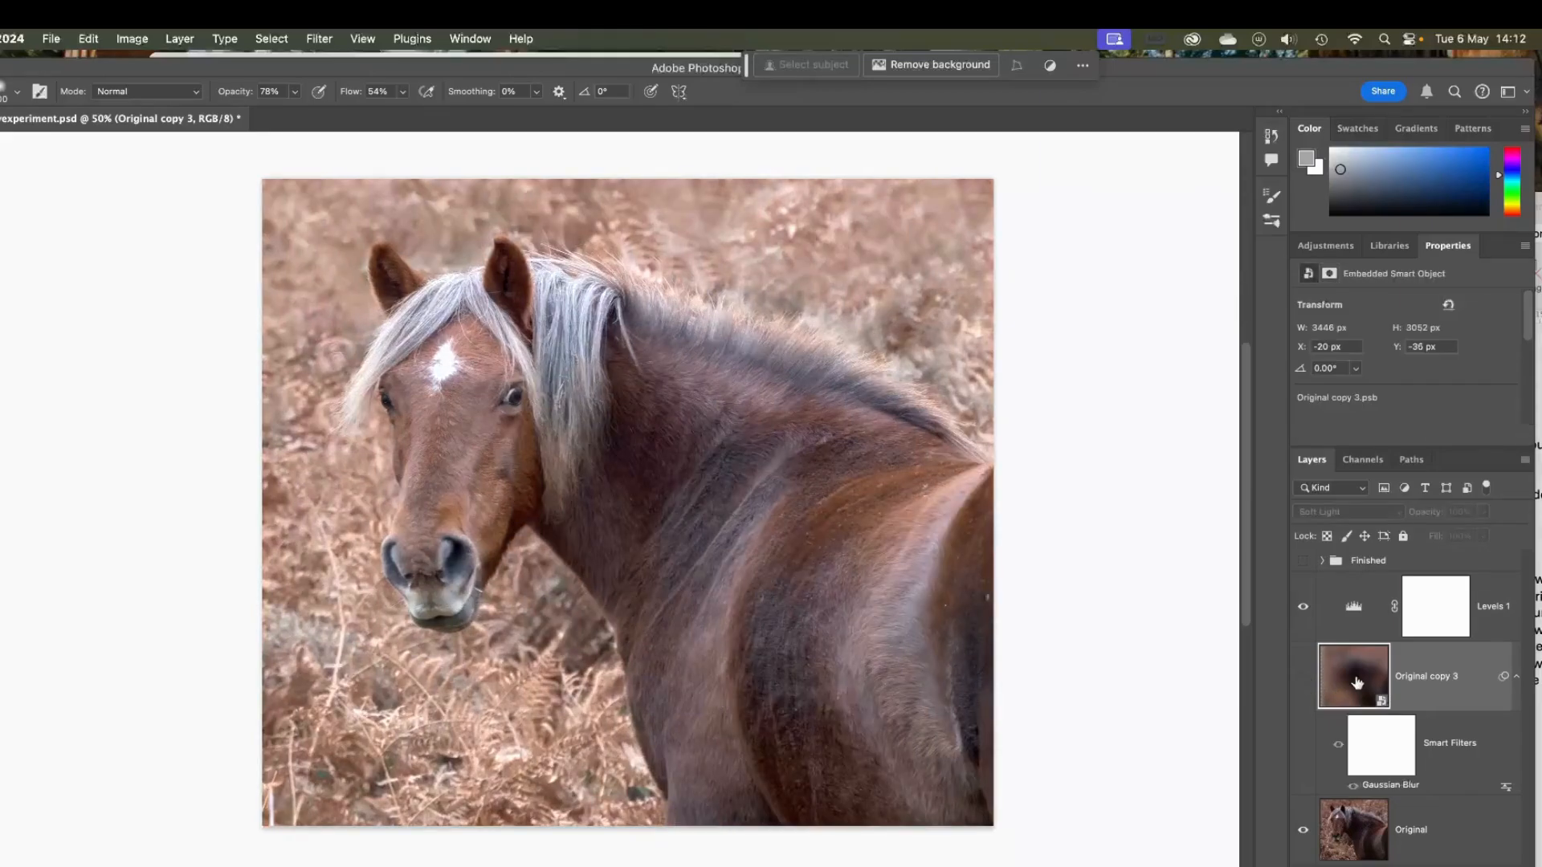
{"action": "key", "text": "Delete"}
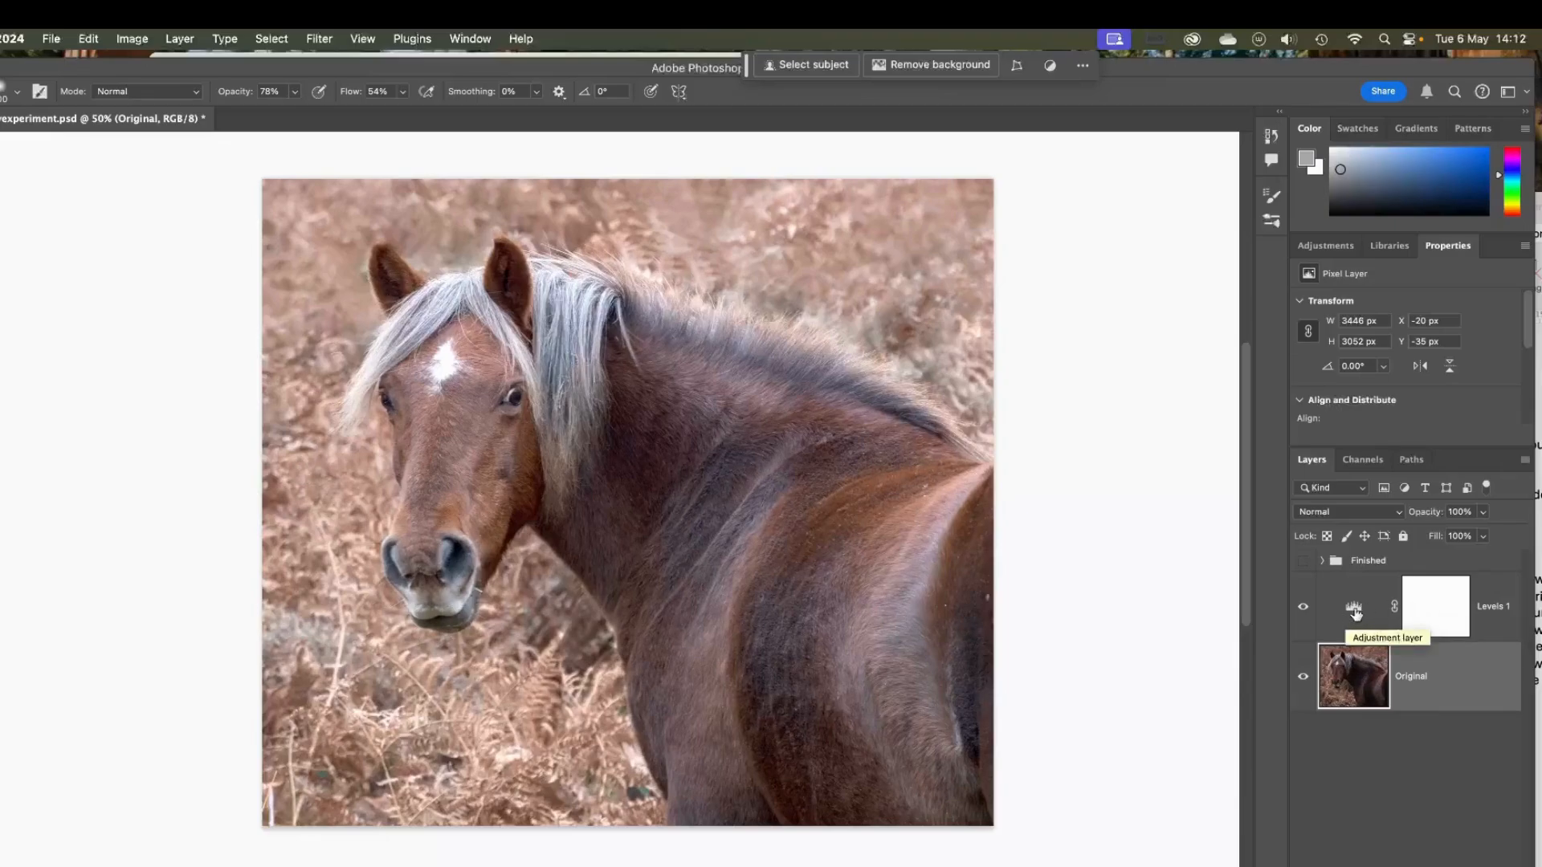
Compare the horse photo with and without the Levels 1 adjustment, leaving the adjustment visible.
{"action": "left_click", "coordinate": [1303, 611]}
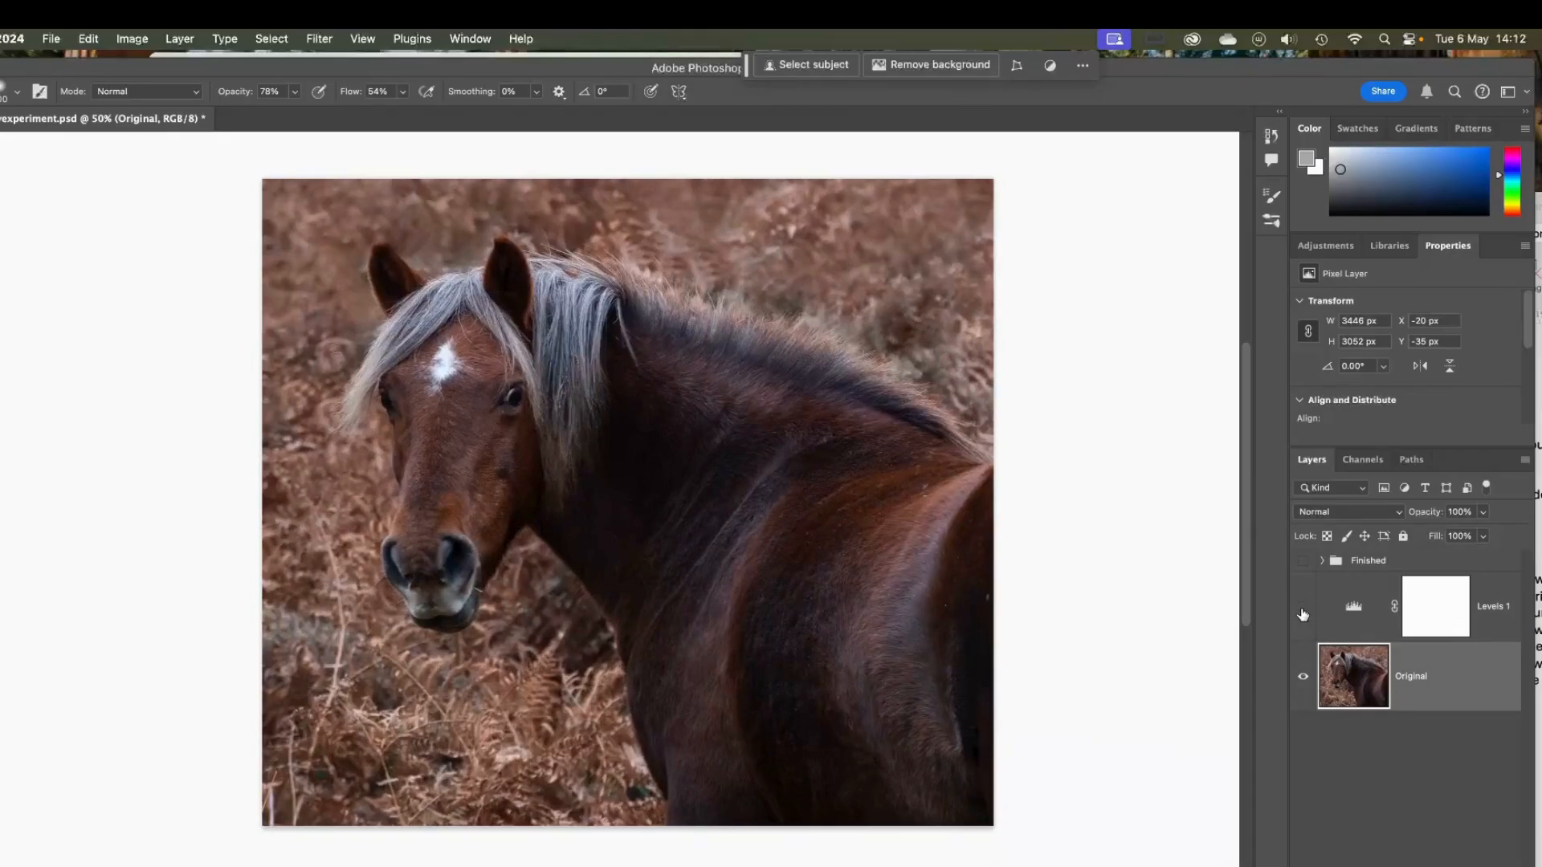
{"action": "left_click", "coordinate": [1303, 610]}
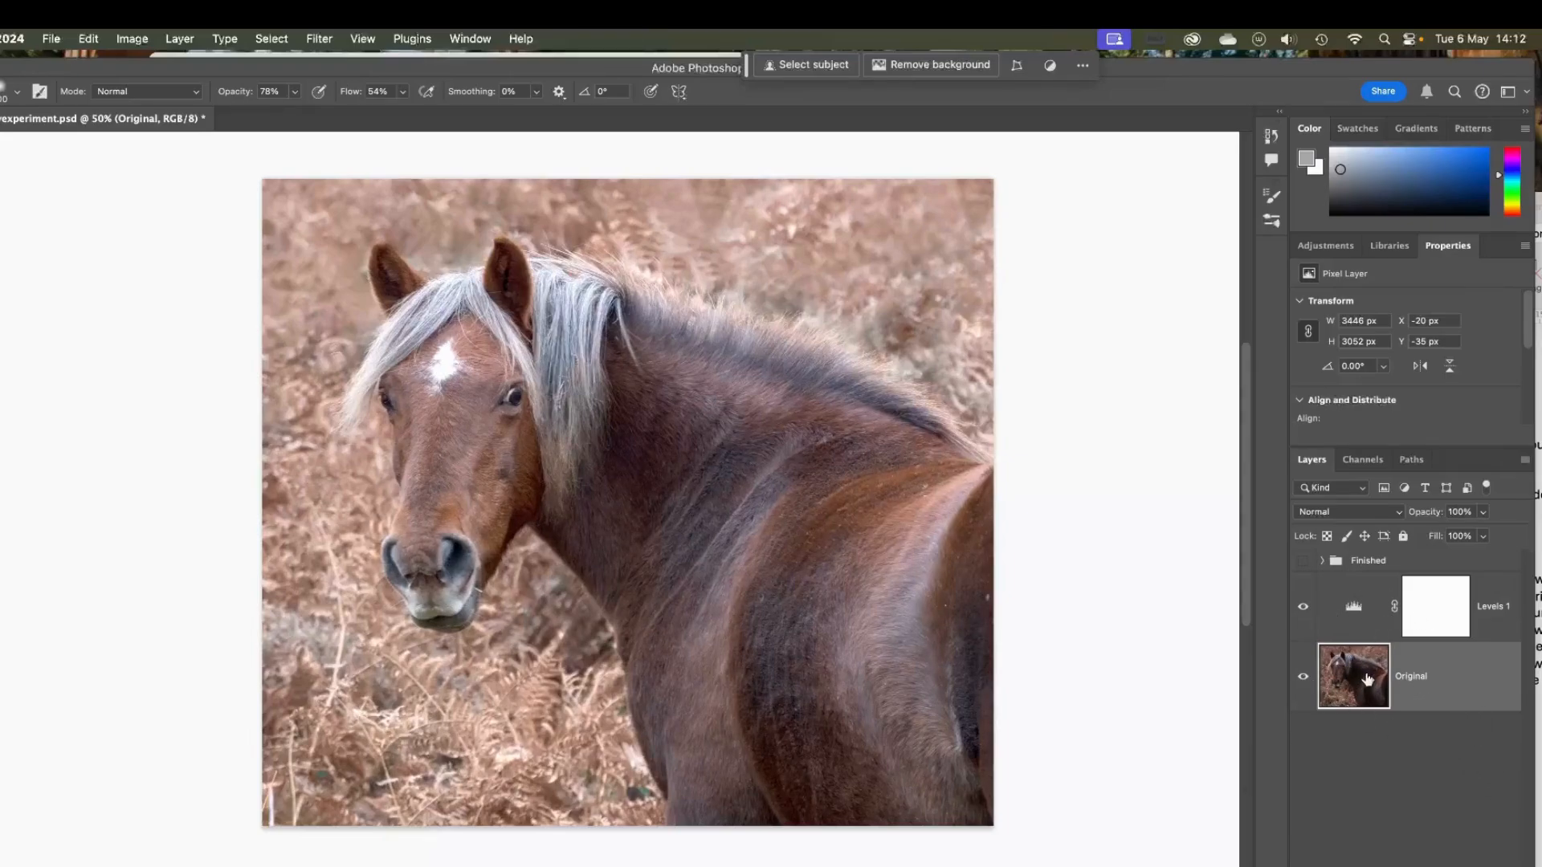
Duplicate the Original layer and convert the copy to a smart object.
{"action": "key", "text": "super+j"}
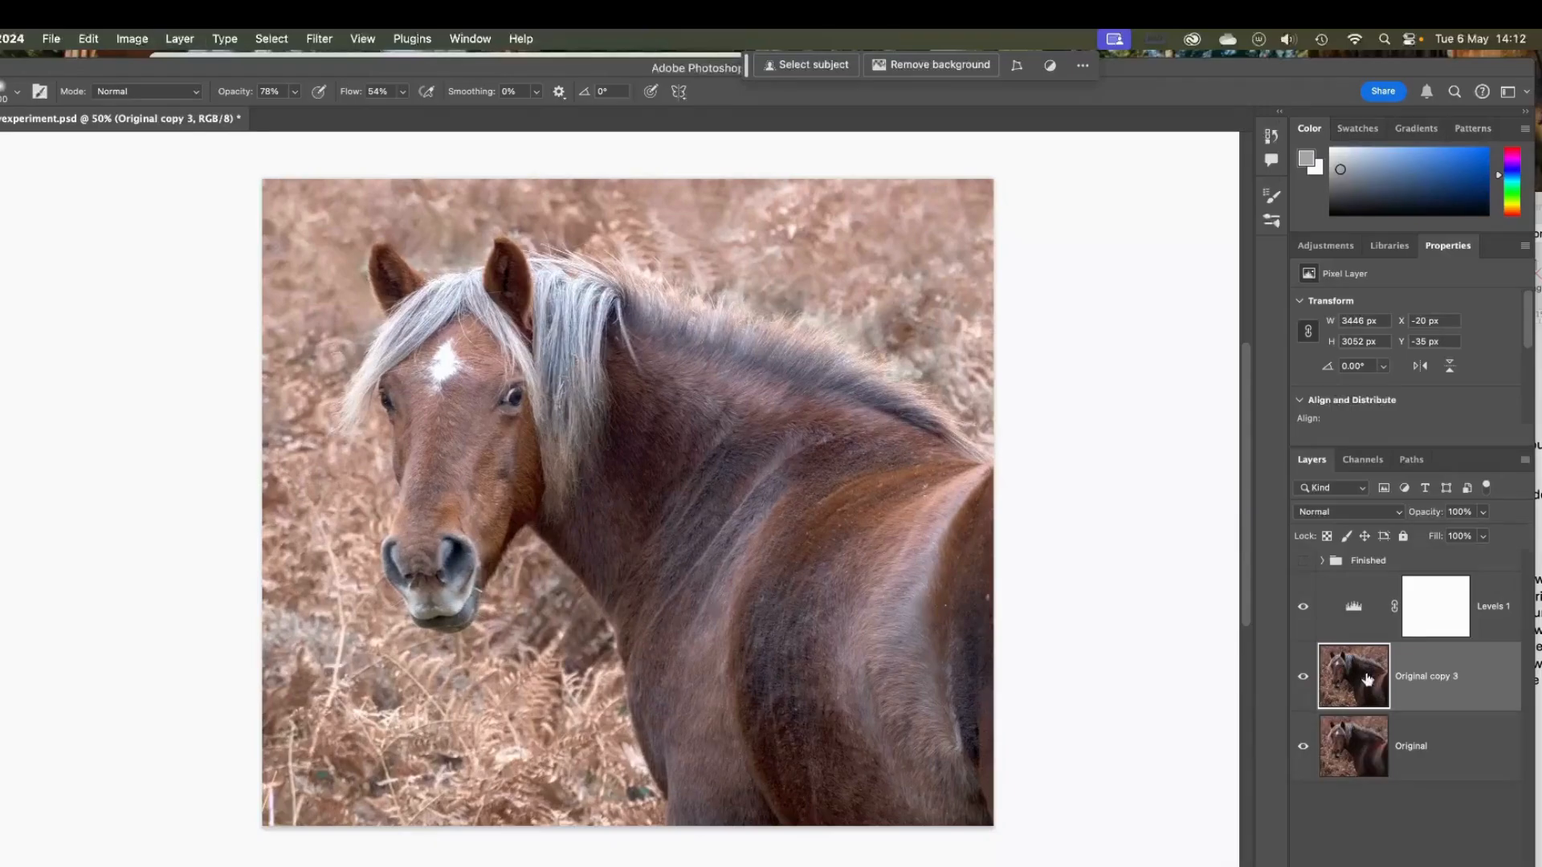
{"action": "right_click", "coordinate": [1444, 668]}
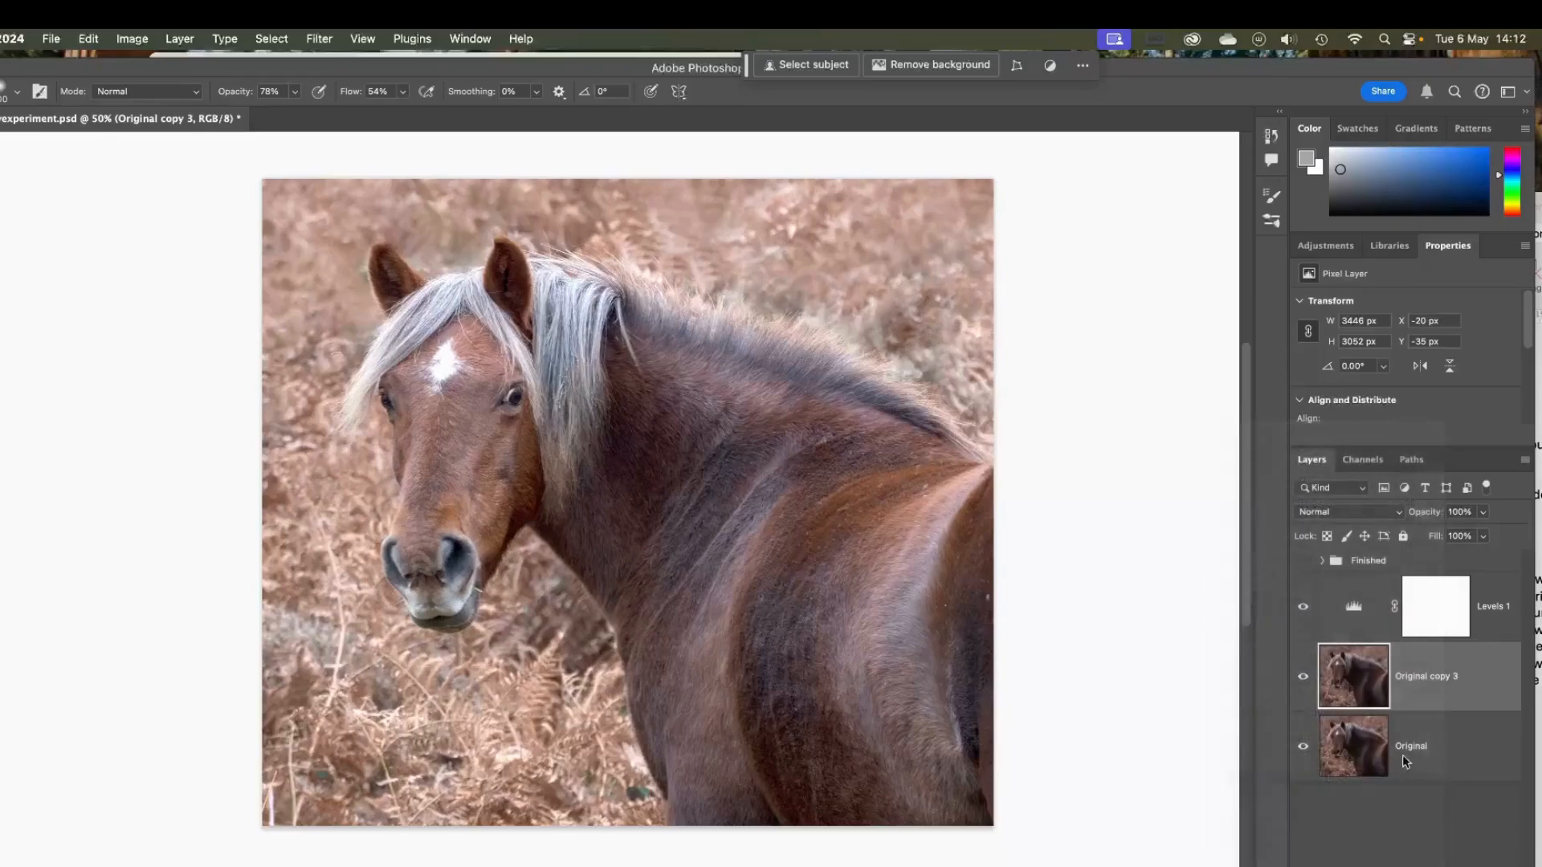
{"action": "left_click", "coordinate": [1352, 780]}
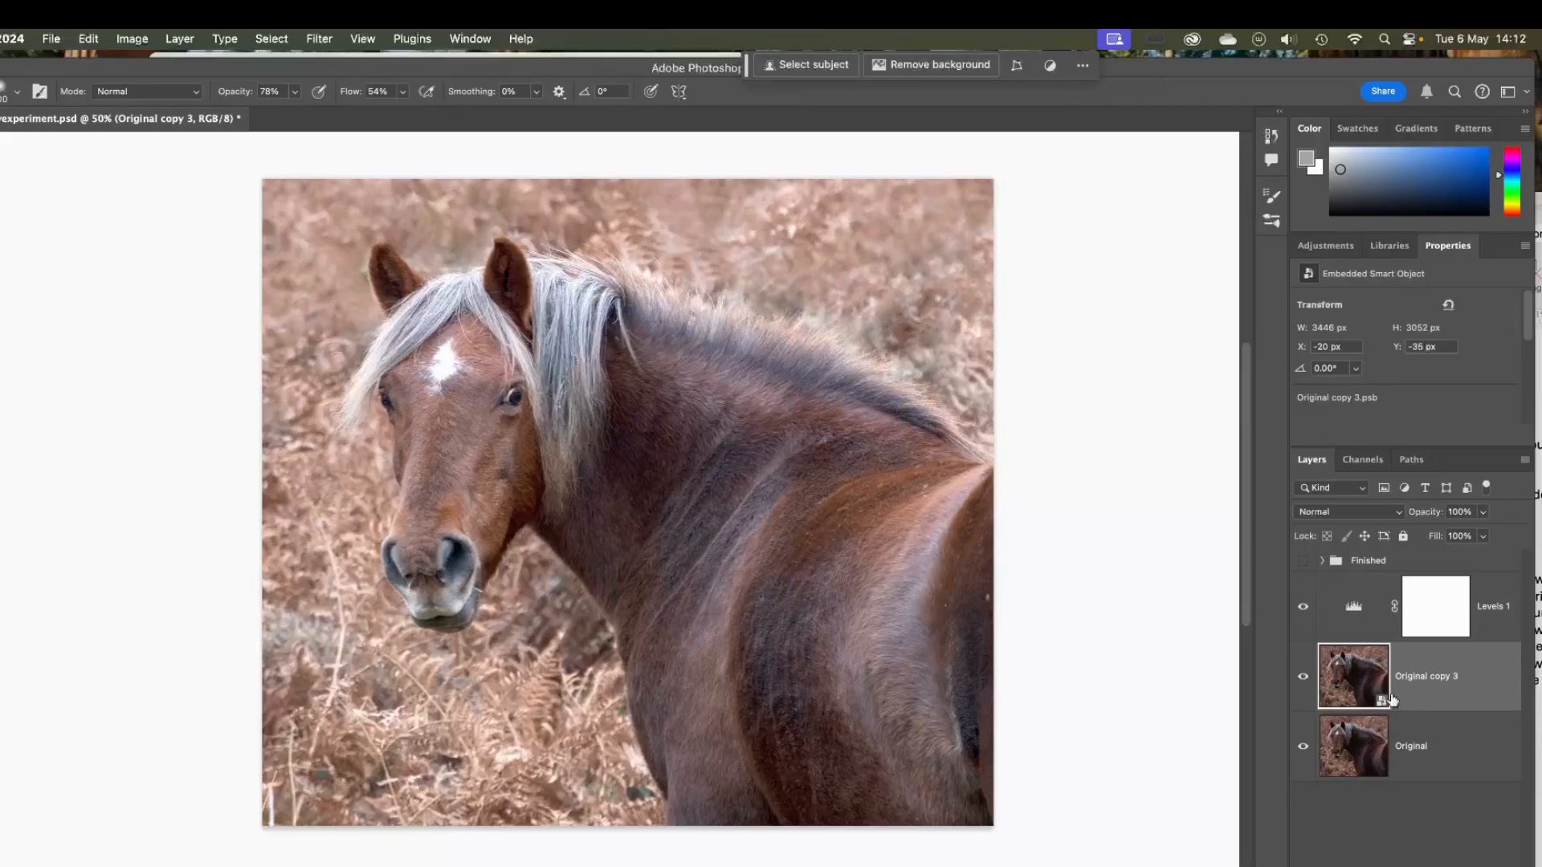
Apply a Gaussian Blur with a radius of 271 pixels to the Original copy 3 smart object.
{"action": "left_click", "coordinate": [328, 47]}
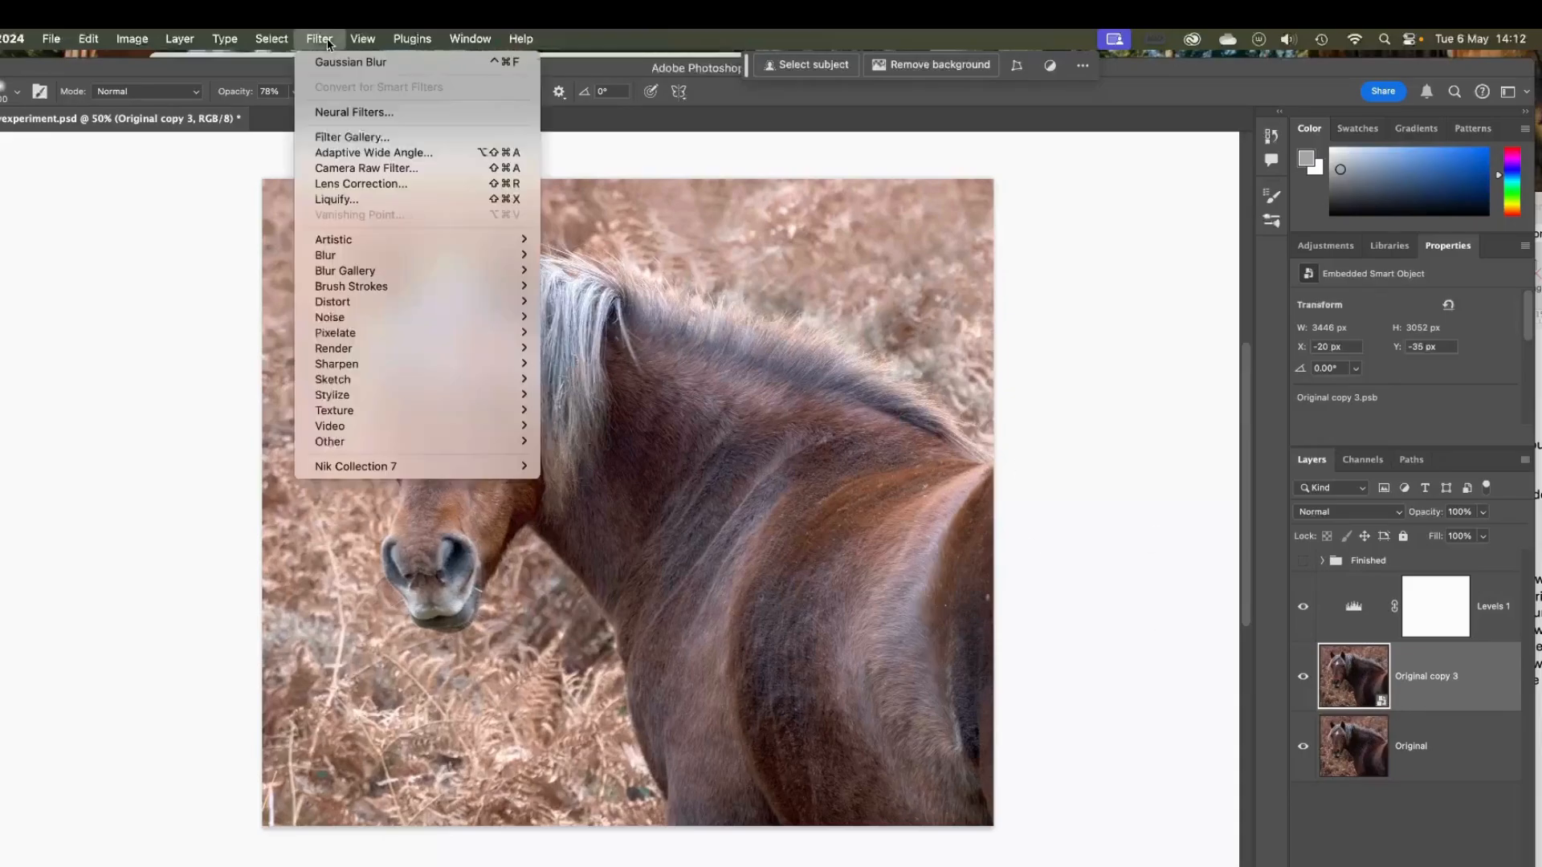
{"action": "mouse_move", "coordinate": [337, 255]}
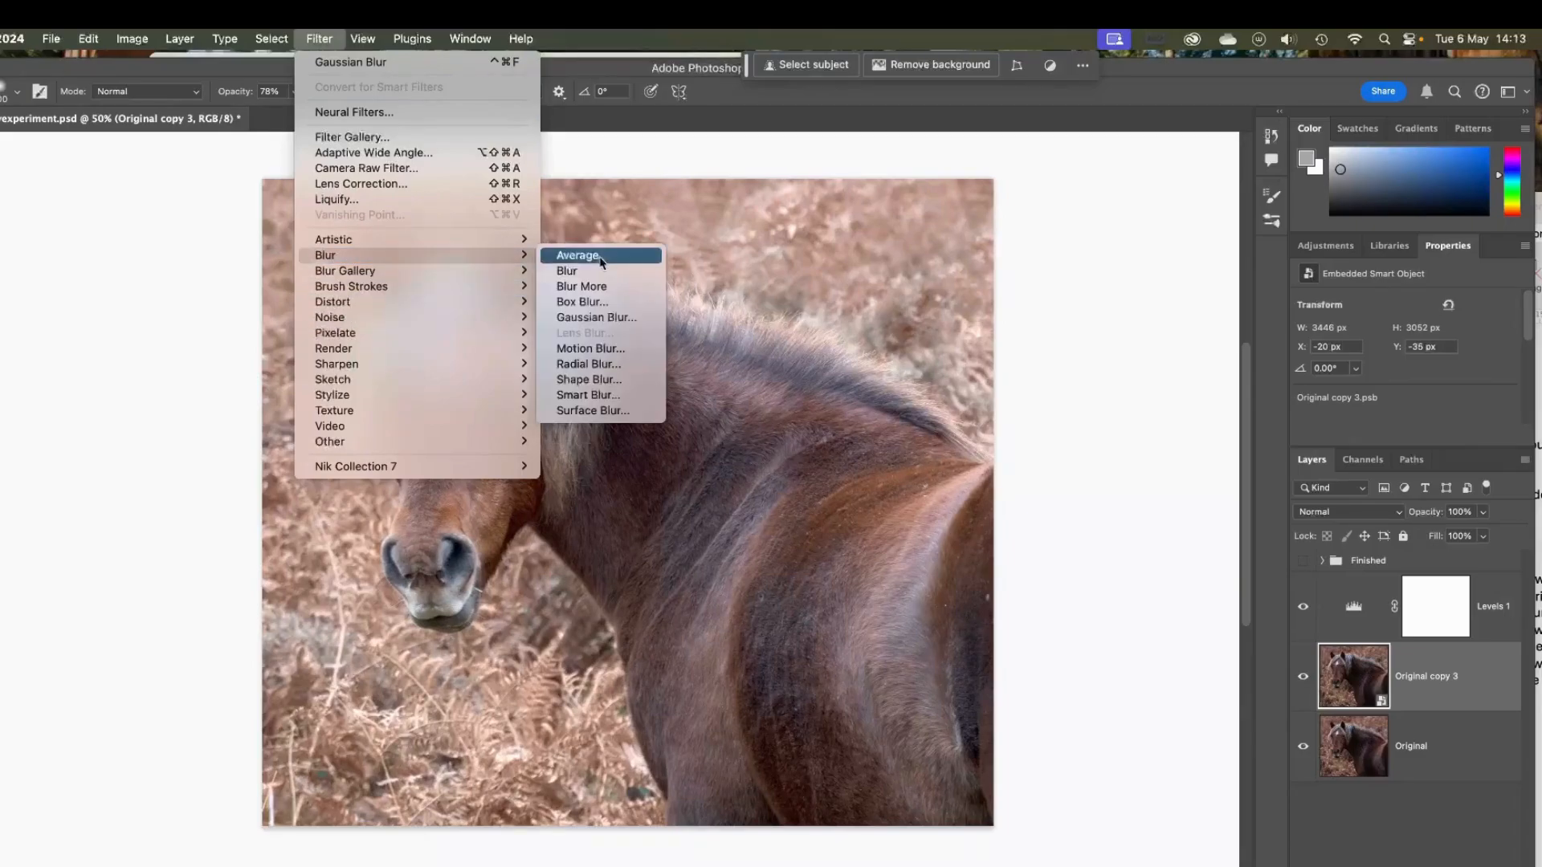
{"action": "left_click", "coordinate": [593, 322]}
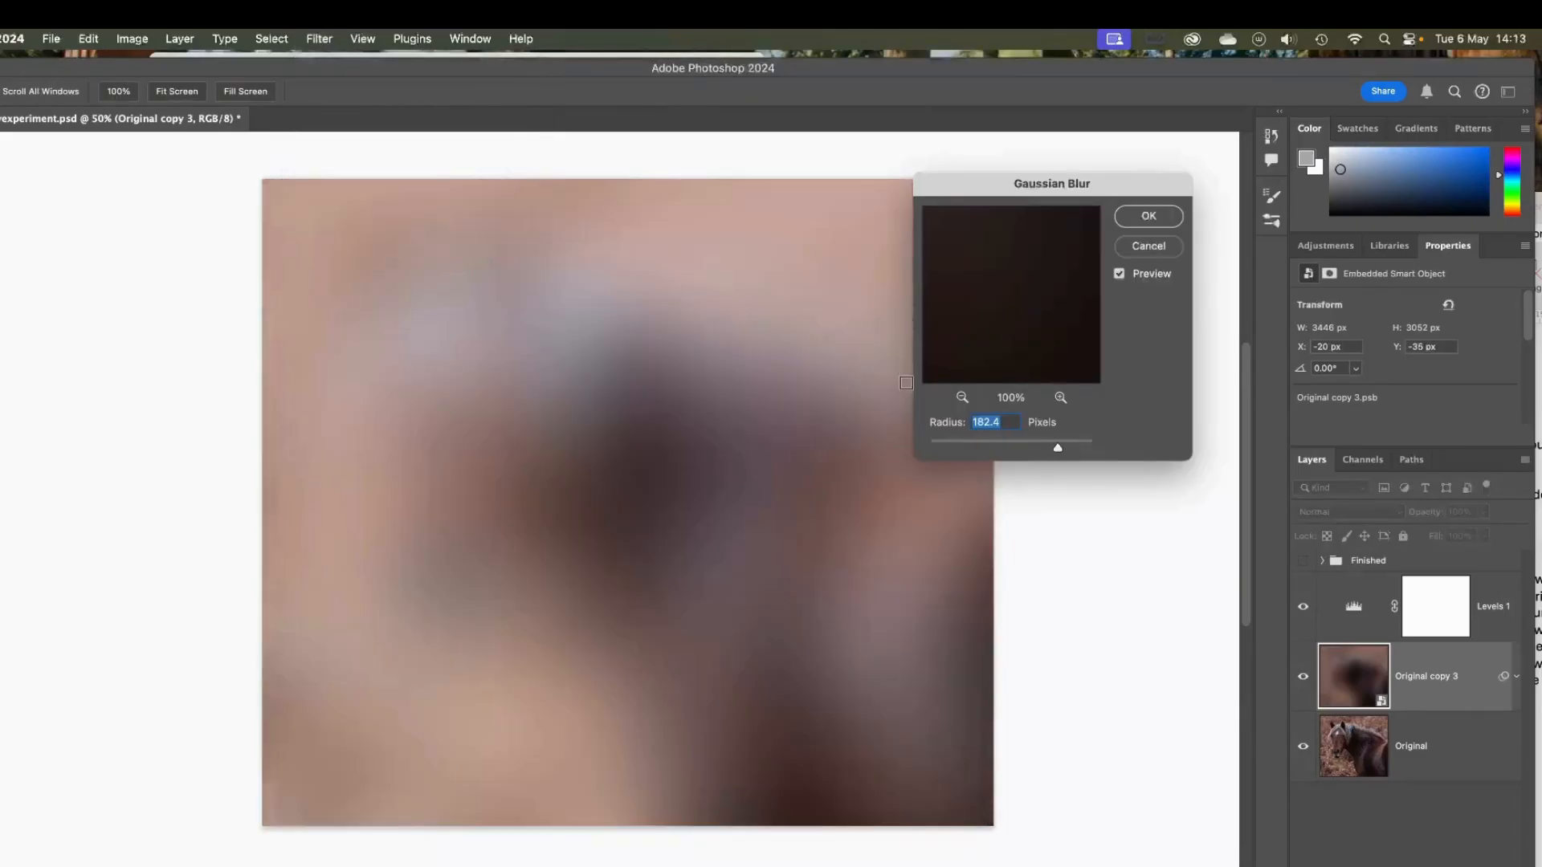
{"action": "left_click_drag", "start_coordinate": [1059, 449], "coordinate": [1095, 448]}
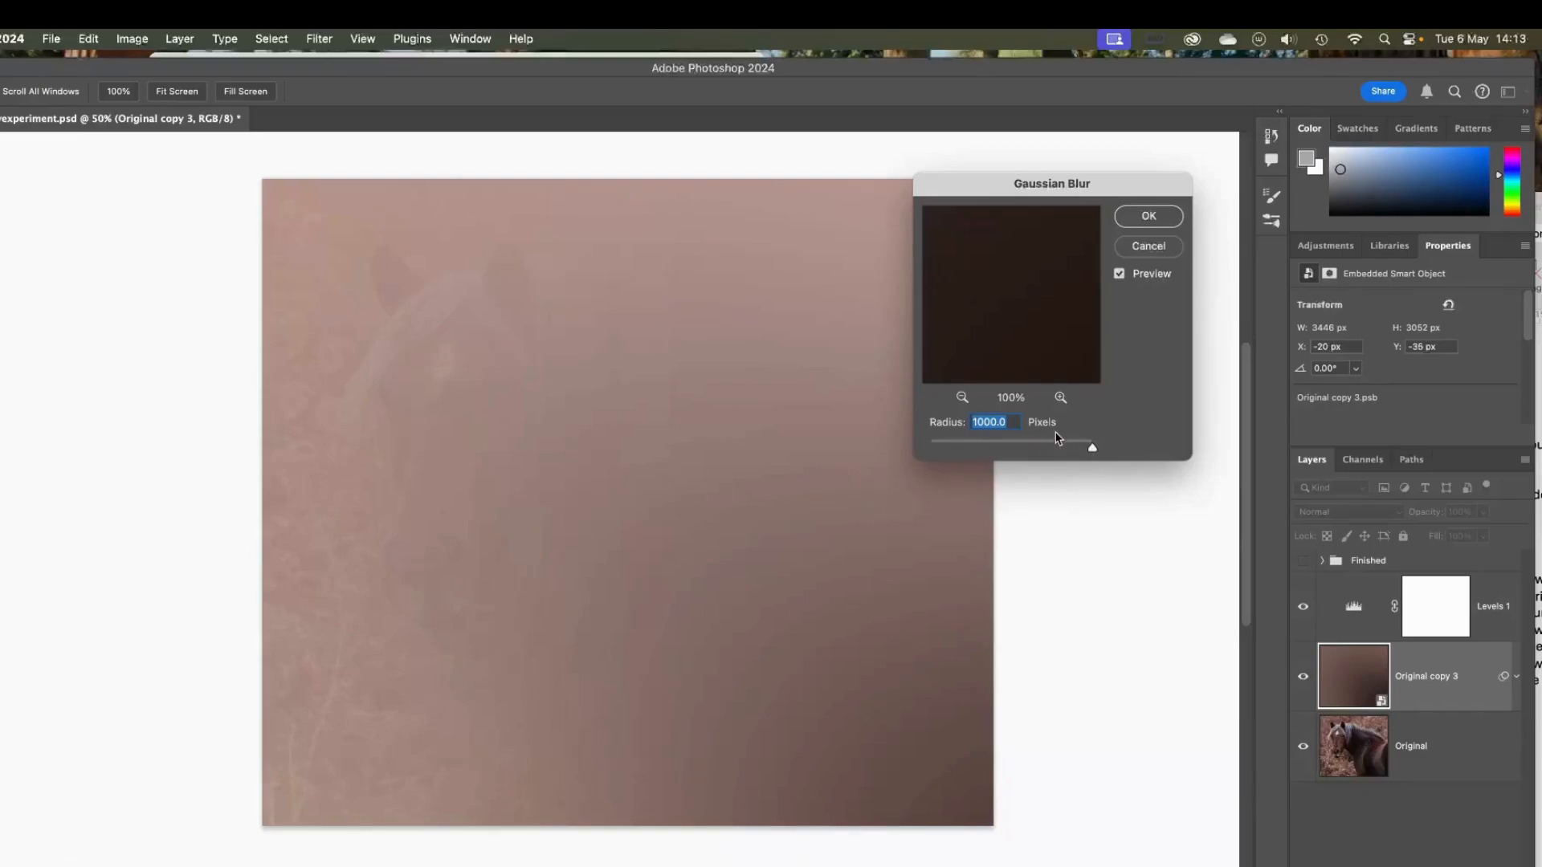
{"action": "left_click_drag", "start_coordinate": [1090, 448], "coordinate": [1065, 447]}
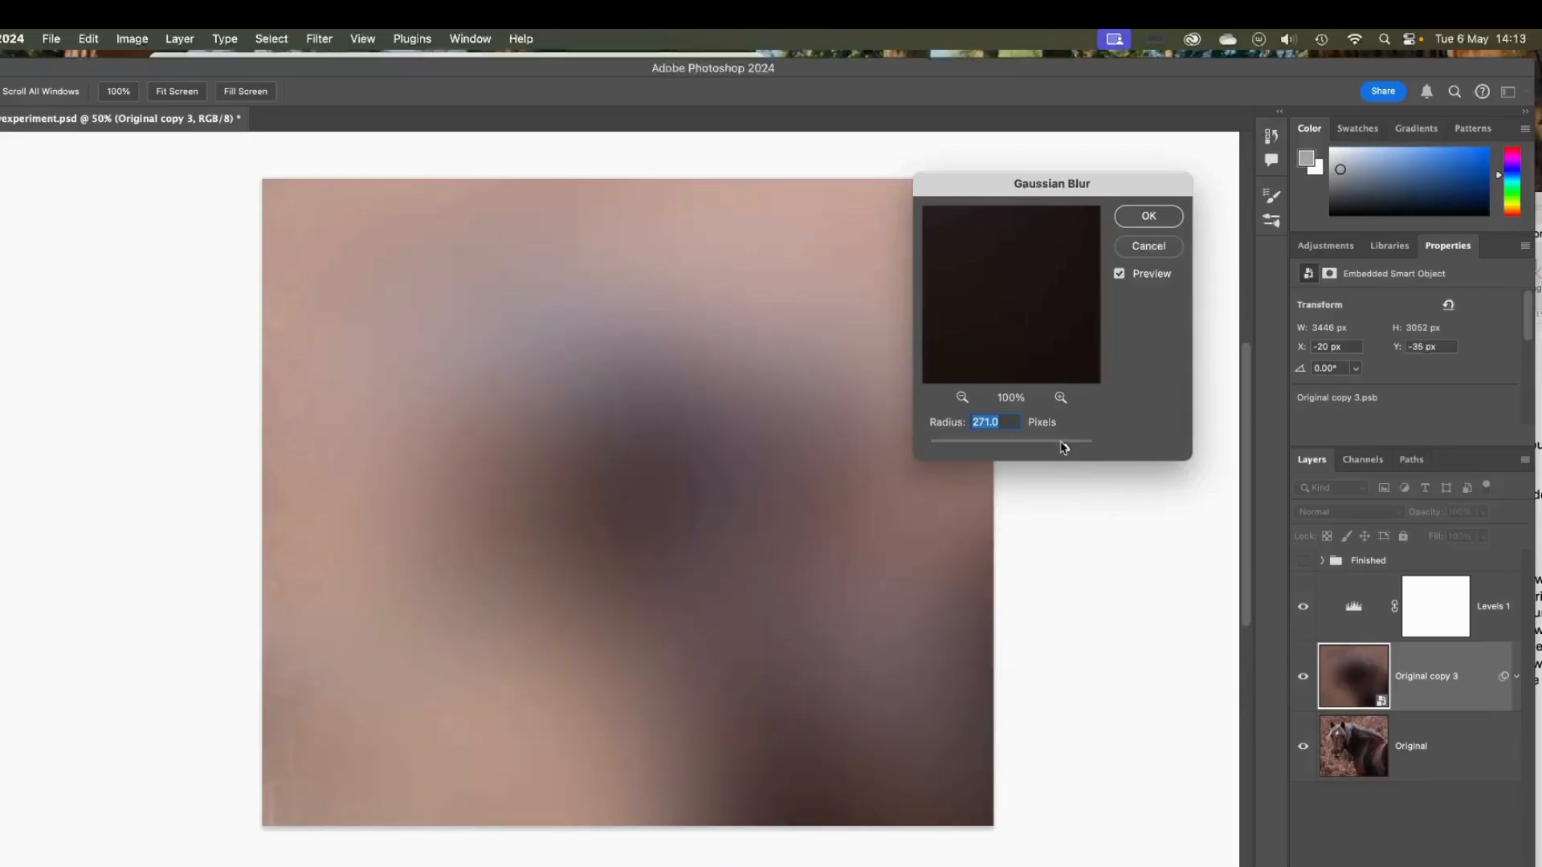
{"action": "left_click", "coordinate": [1149, 217]}
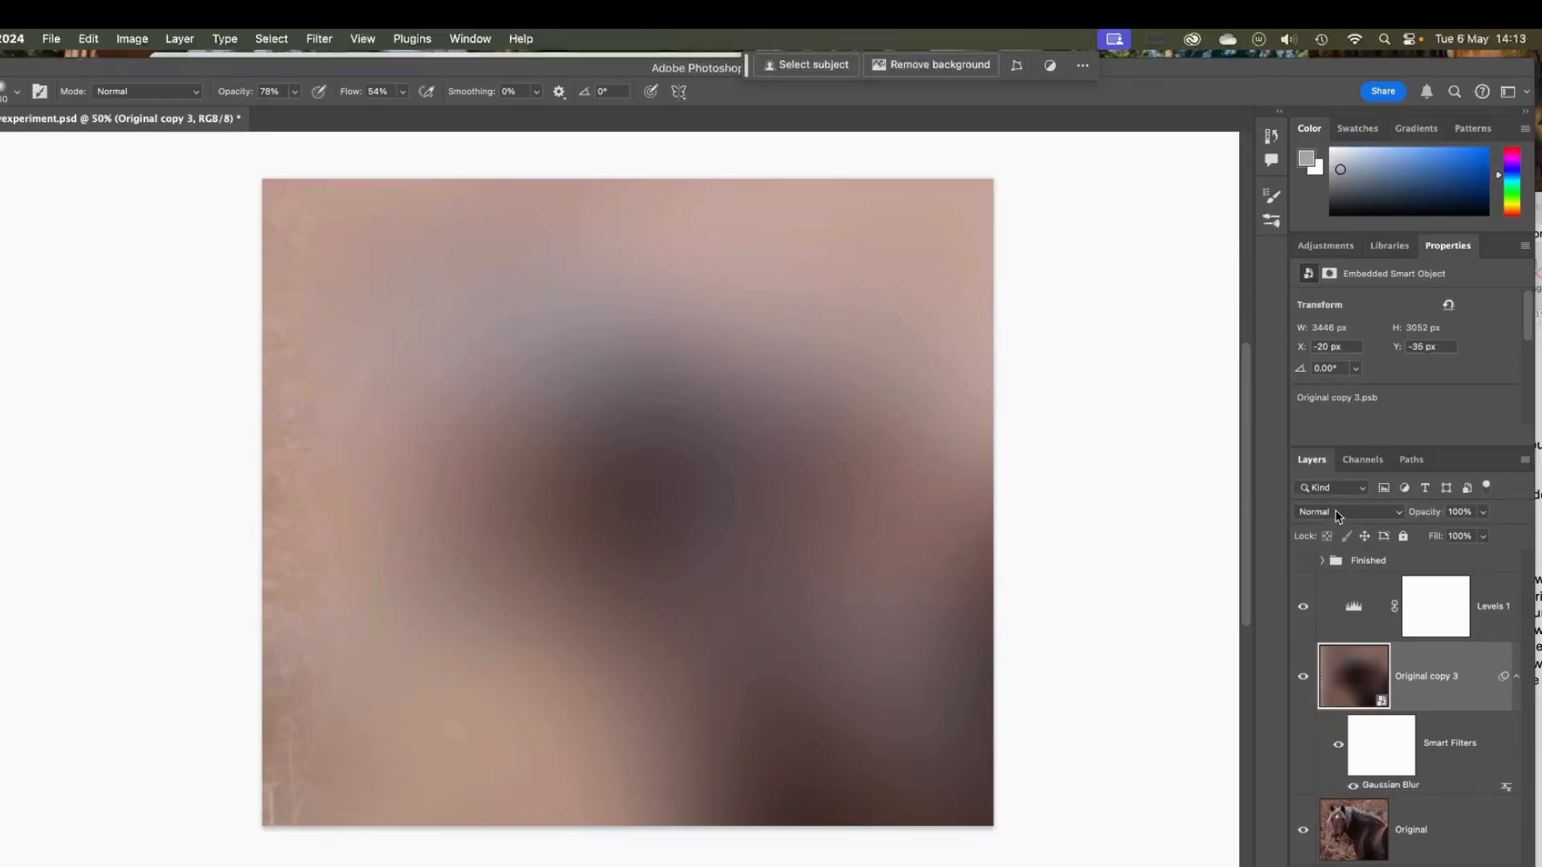
Set the blurred layer's blend mode to Soft Light and compare the image with and without the layer.
{"action": "left_click", "coordinate": [1359, 517]}
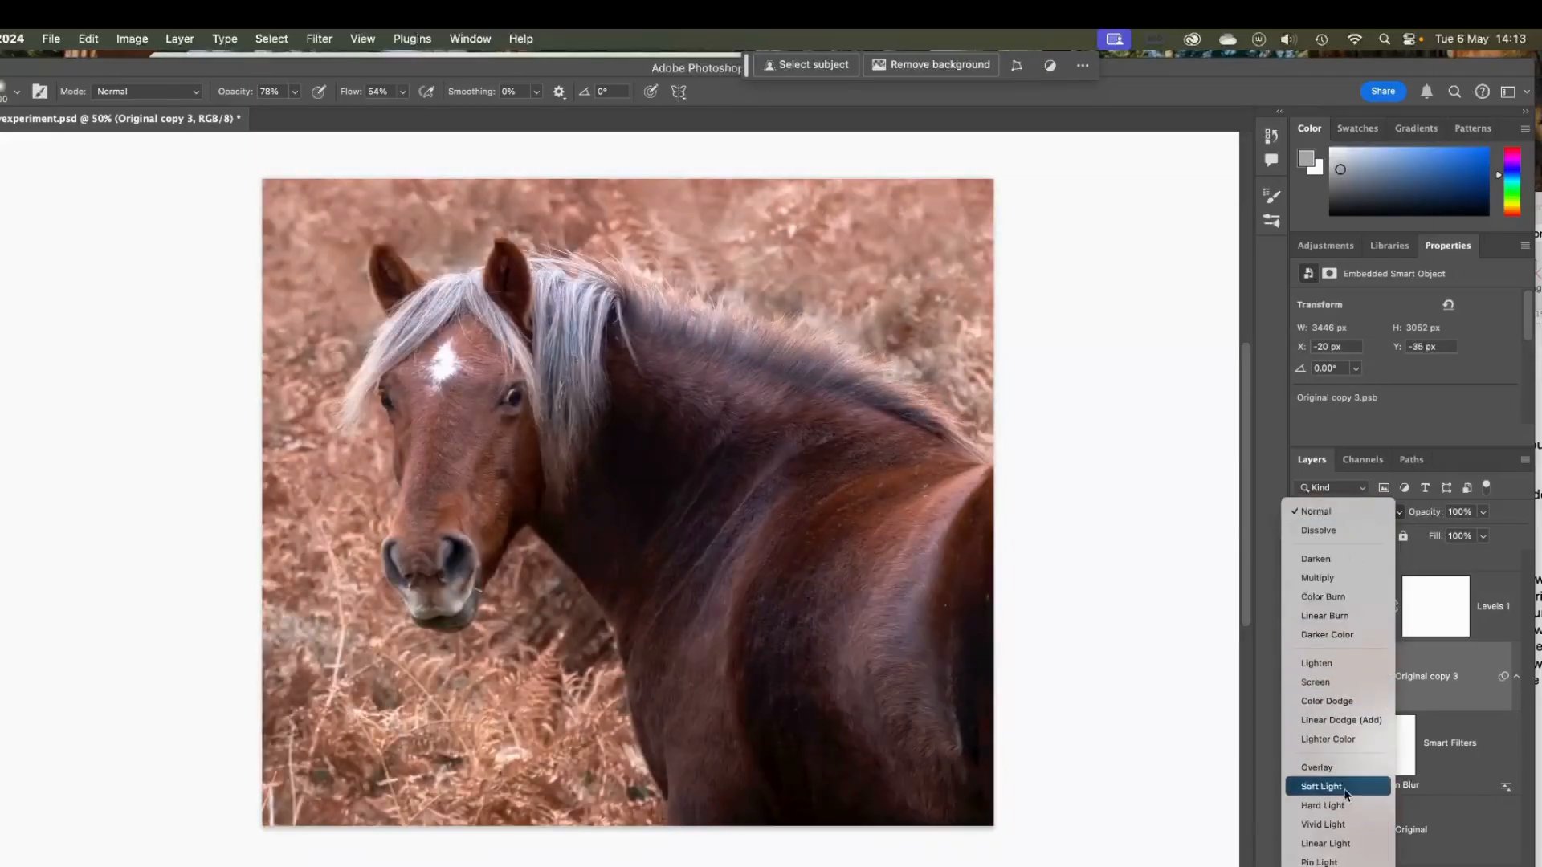
{"action": "left_click", "coordinate": [1356, 786]}
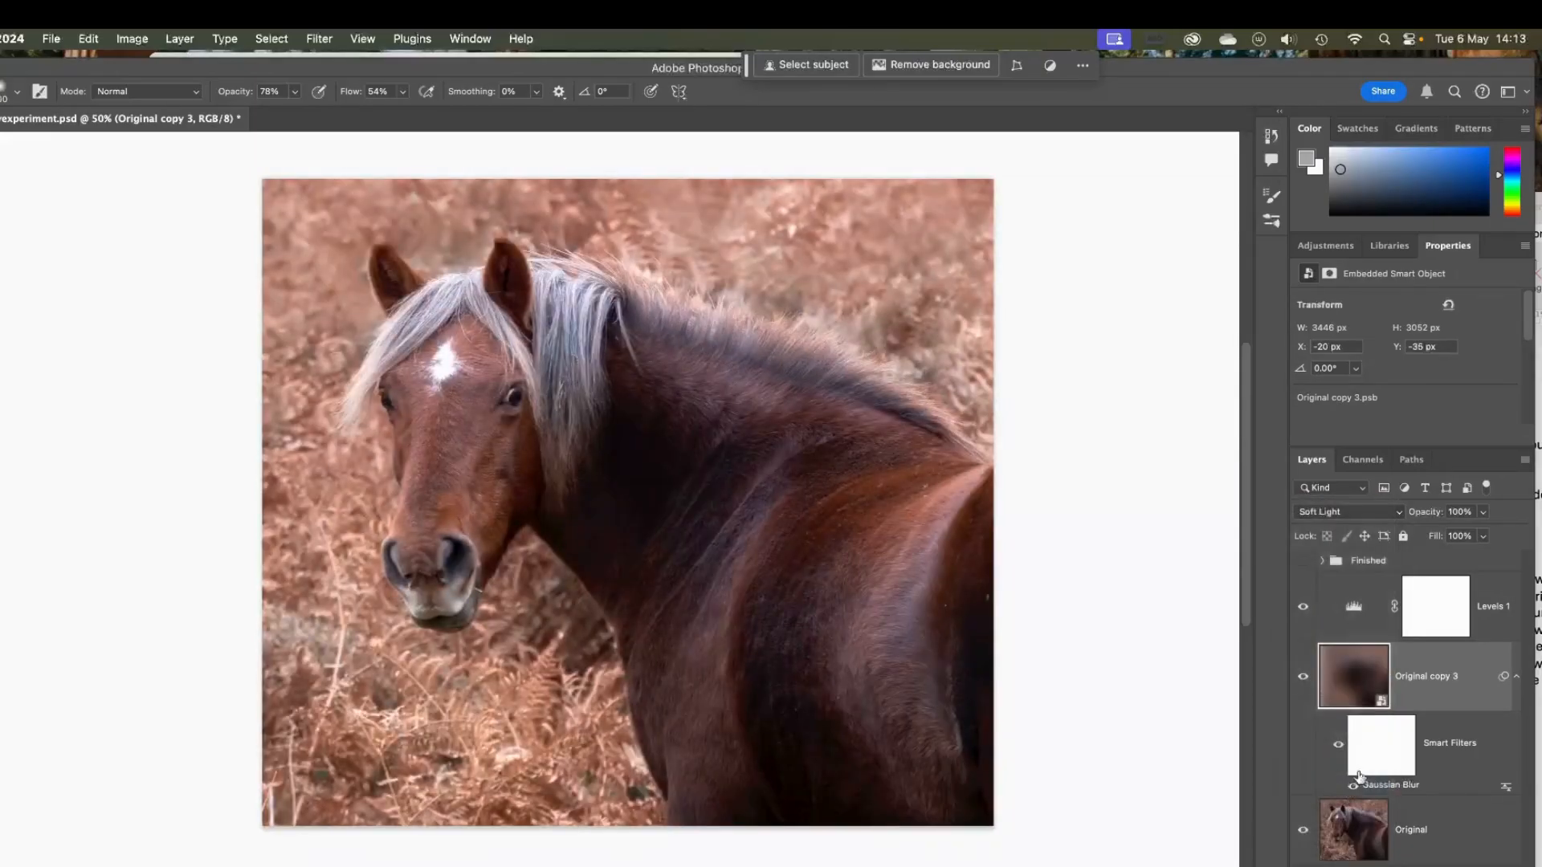
{"action": "left_click", "coordinate": [1303, 681]}
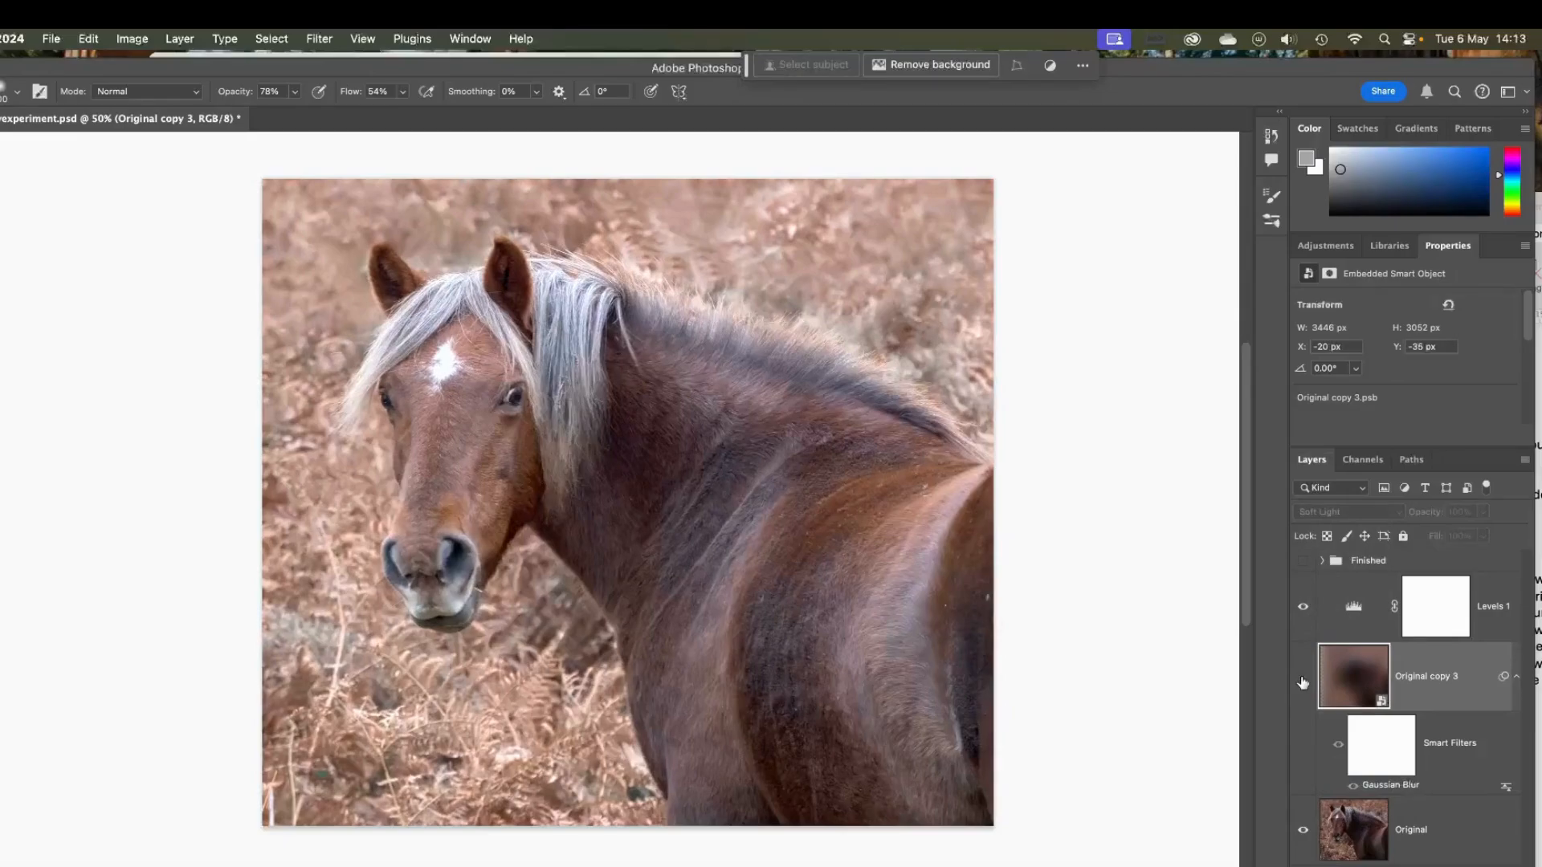
{"action": "left_click", "coordinate": [1302, 681]}
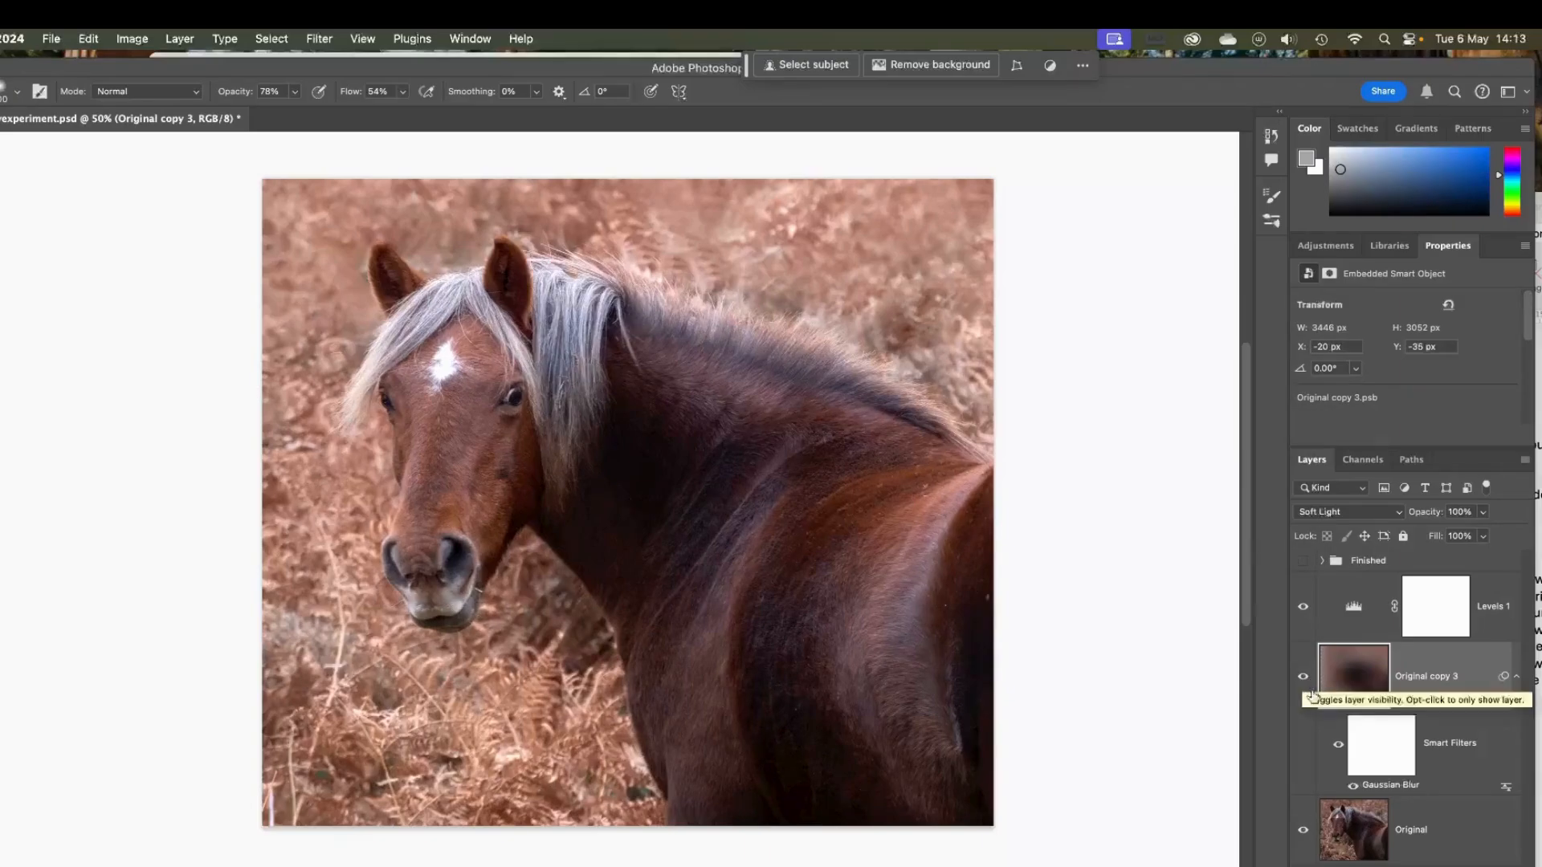
Turn off the smart filters on Original copy 3, lower its opacity to 58% and fill to 68%, comparing the effect.
{"action": "left_click", "coordinate": [1338, 749]}
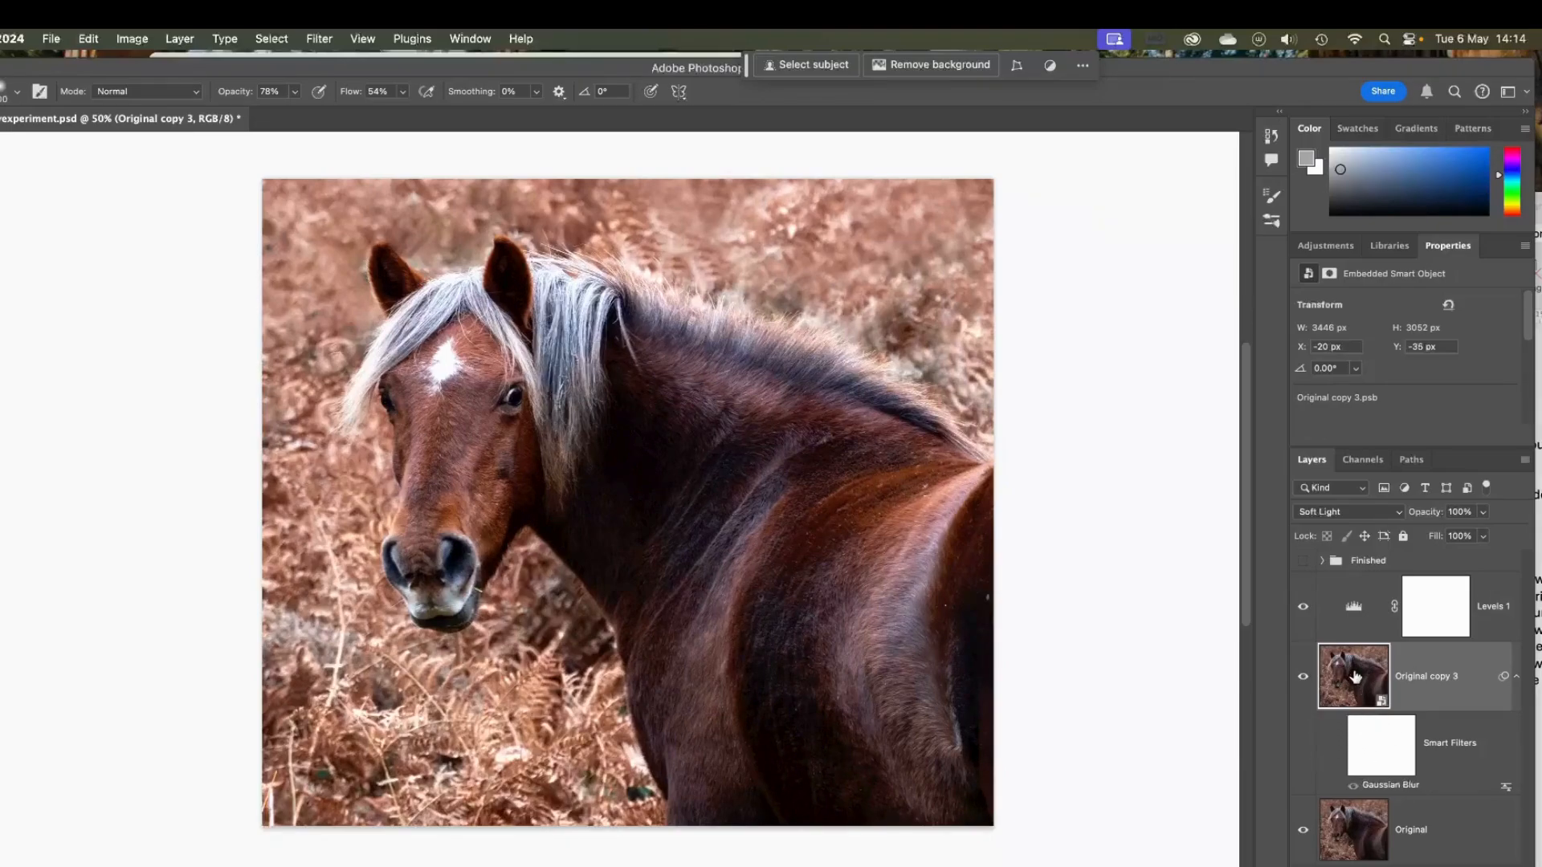
{"action": "left_click", "coordinate": [1484, 512]}
{"action": "left_click_drag", "start_coordinate": [1486, 531], "coordinate": [1460, 560]}
{"action": "left_click", "coordinate": [1483, 536]}
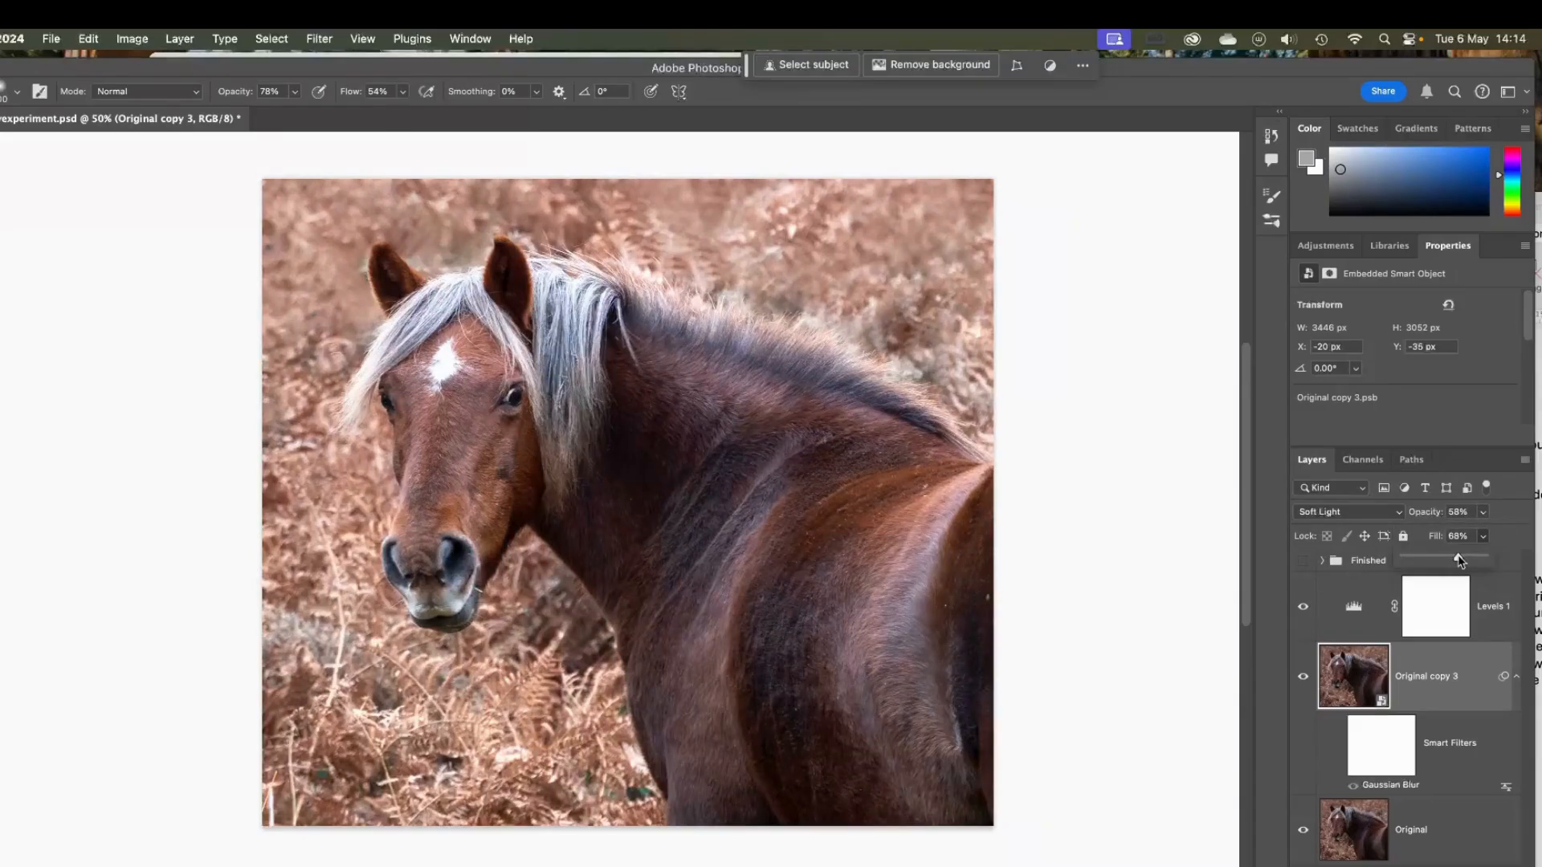
{"action": "left_click", "coordinate": [1302, 680]}
{"action": "left_click", "coordinate": [1302, 680]}
{"action": "left_click", "coordinate": [1302, 680]}
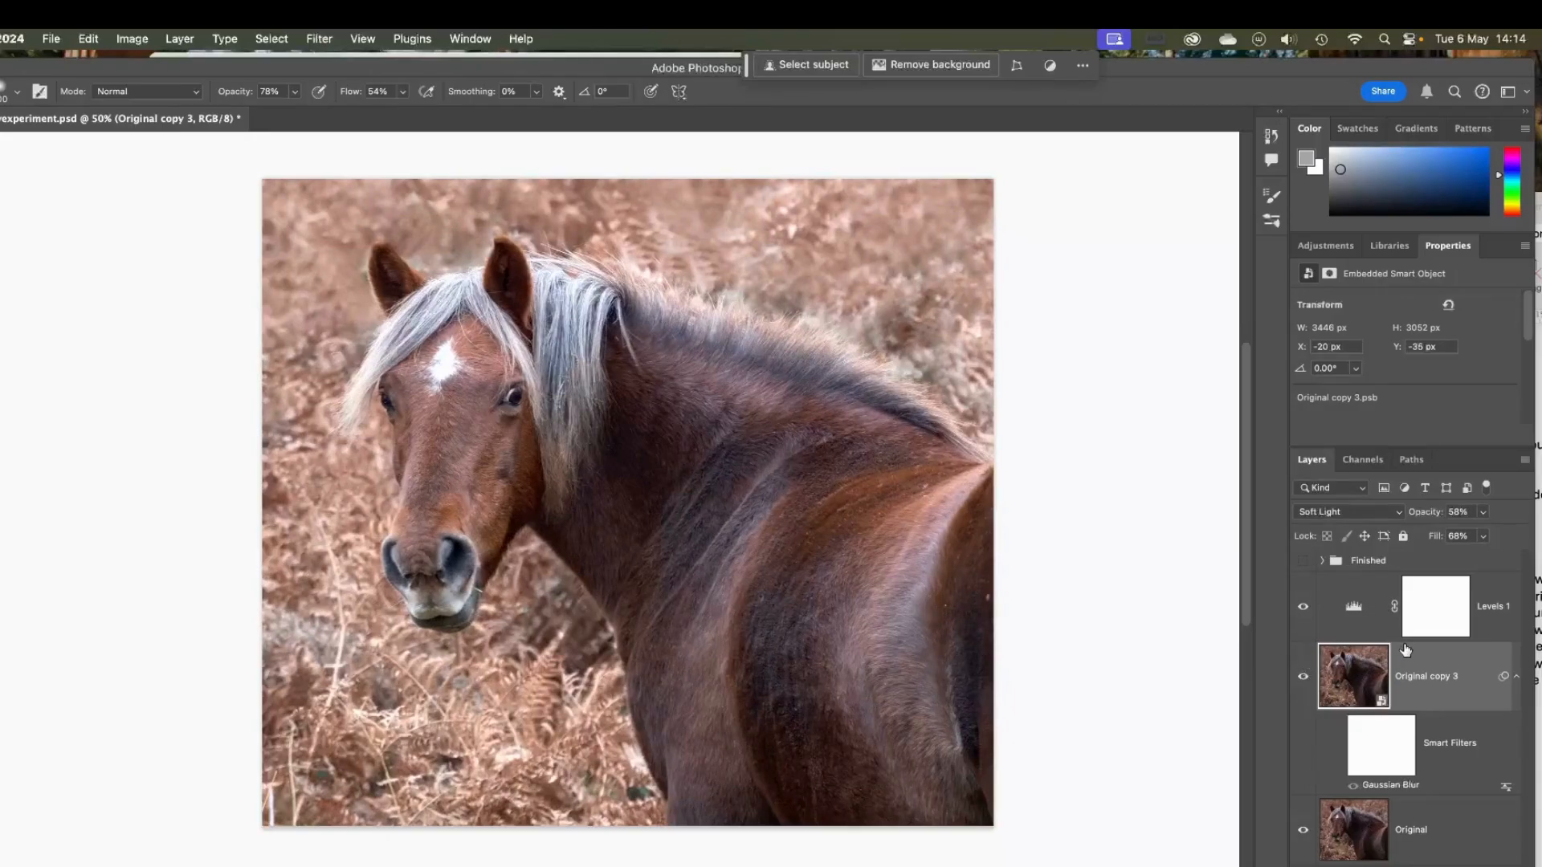
Restore the fill and opacity of the Original copy 3 layer to 100%.
{"action": "left_click", "coordinate": [1484, 536]}
{"action": "left_click_drag", "start_coordinate": [1482, 557], "coordinate": [1529, 535]}
{"action": "left_click", "coordinate": [1483, 513]}
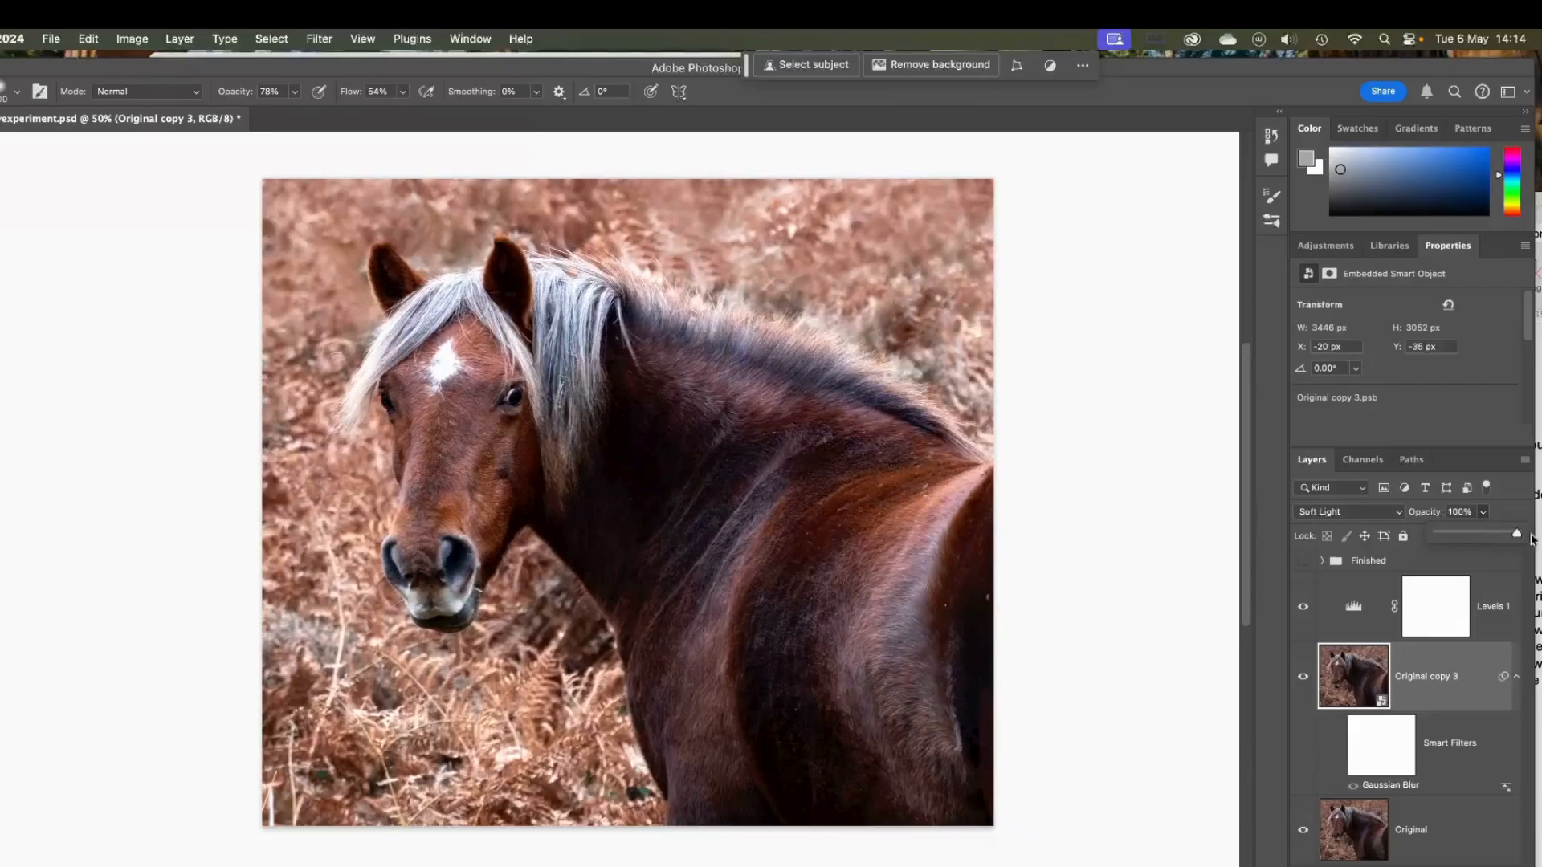
Compare the Soft Light layer with and without its Gaussian Blur smart filter, leaving the filter enabled.
{"action": "left_click", "coordinate": [1339, 747]}
{"action": "left_click", "coordinate": [1340, 750]}
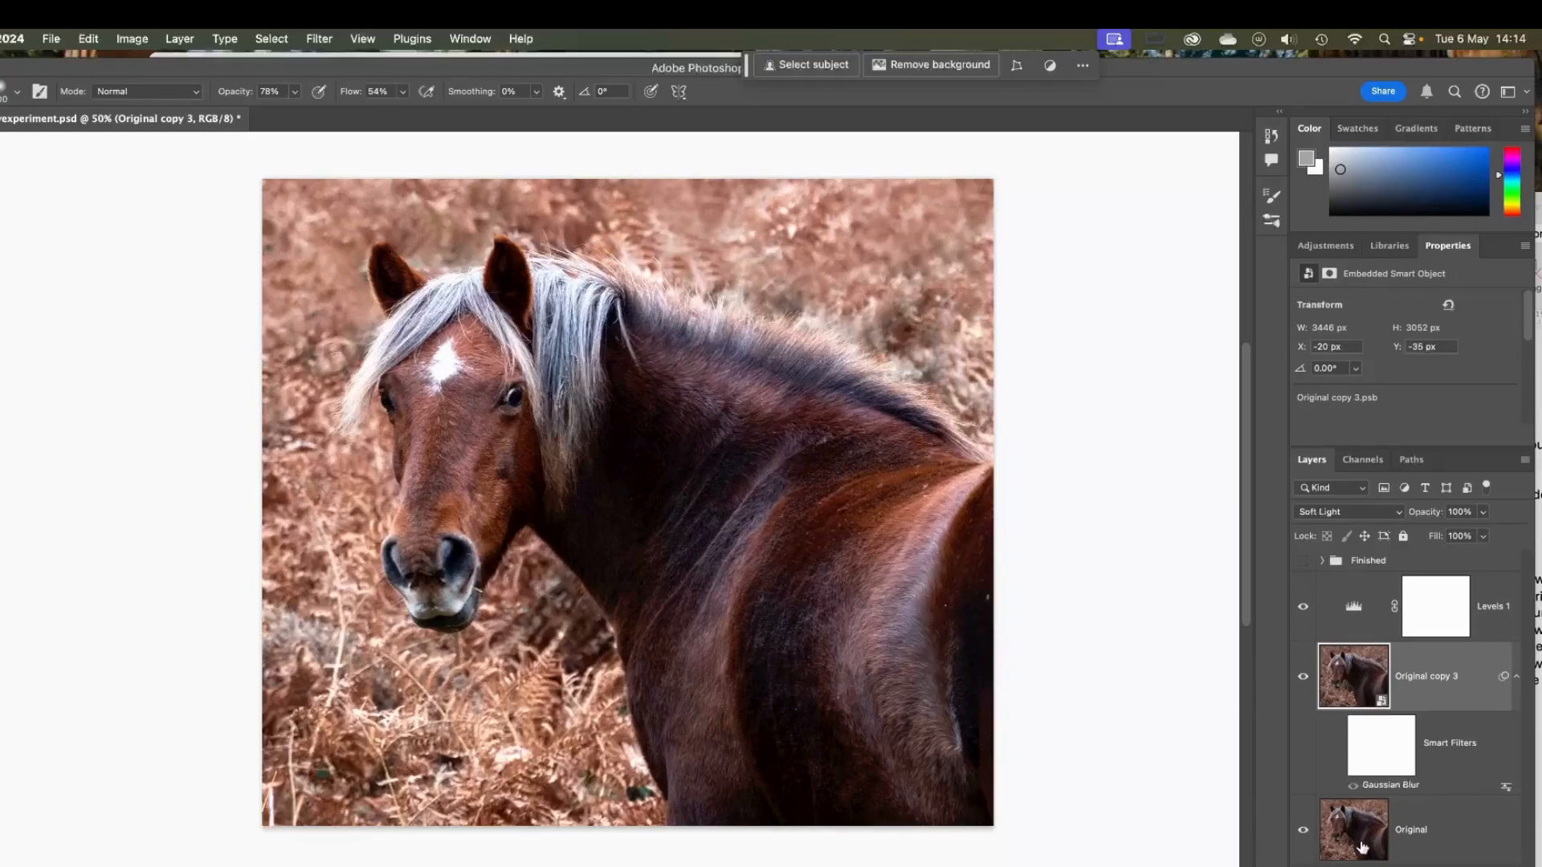
{"action": "left_click", "coordinate": [1337, 748]}
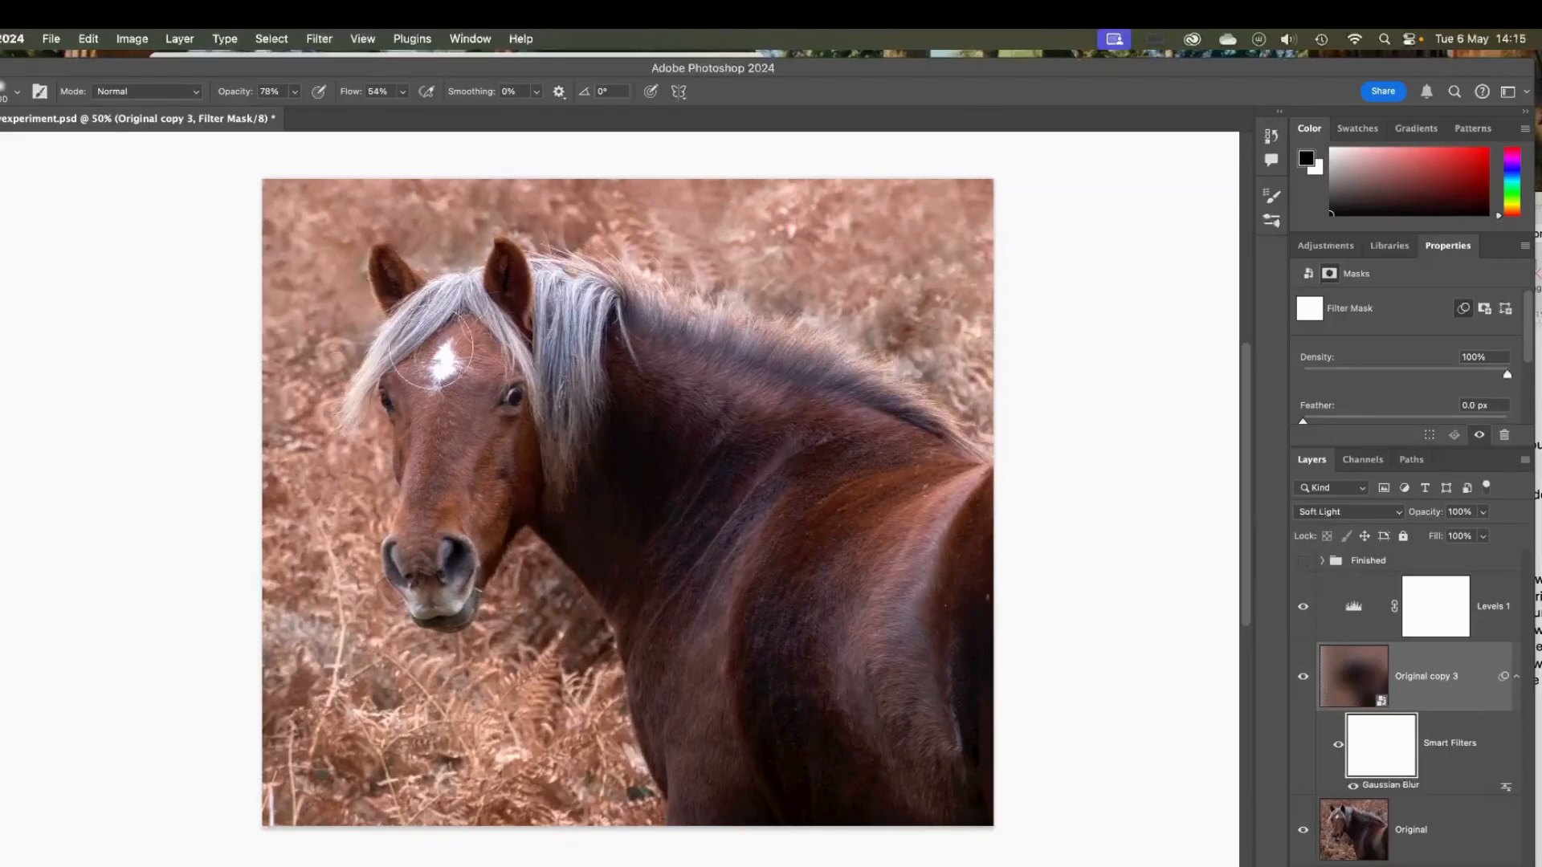
Paint black on the Smart Filters mask along the horse's mane and upper neck to hide the blur there.
{"action": "mouse_move", "coordinate": [722, 310]}
{"action": "left_mouse_down"}
{"action": "mouse_move", "coordinate": [844, 345]}
{"action": "mouse_move", "coordinate": [897, 396]}
{"action": "left_mouse_up"}
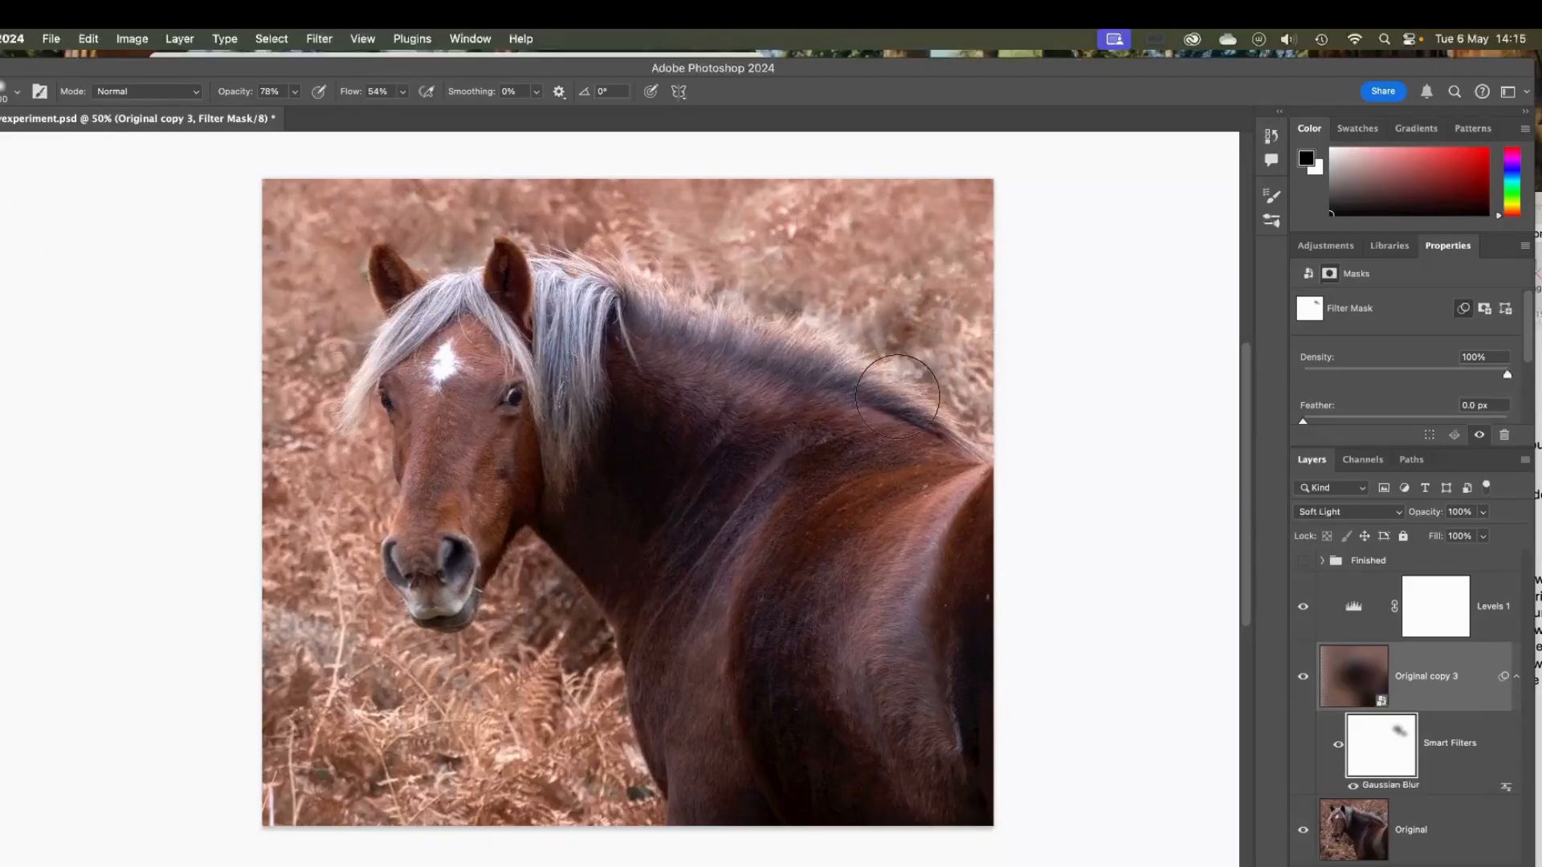
{"action": "left_click_drag", "start_coordinate": [627, 281], "coordinate": [723, 320]}
{"action": "mouse_move", "coordinate": [563, 263]}
{"action": "left_mouse_down"}
{"action": "mouse_move", "coordinate": [872, 354]}
{"action": "mouse_move", "coordinate": [1004, 434]}
{"action": "left_mouse_up"}
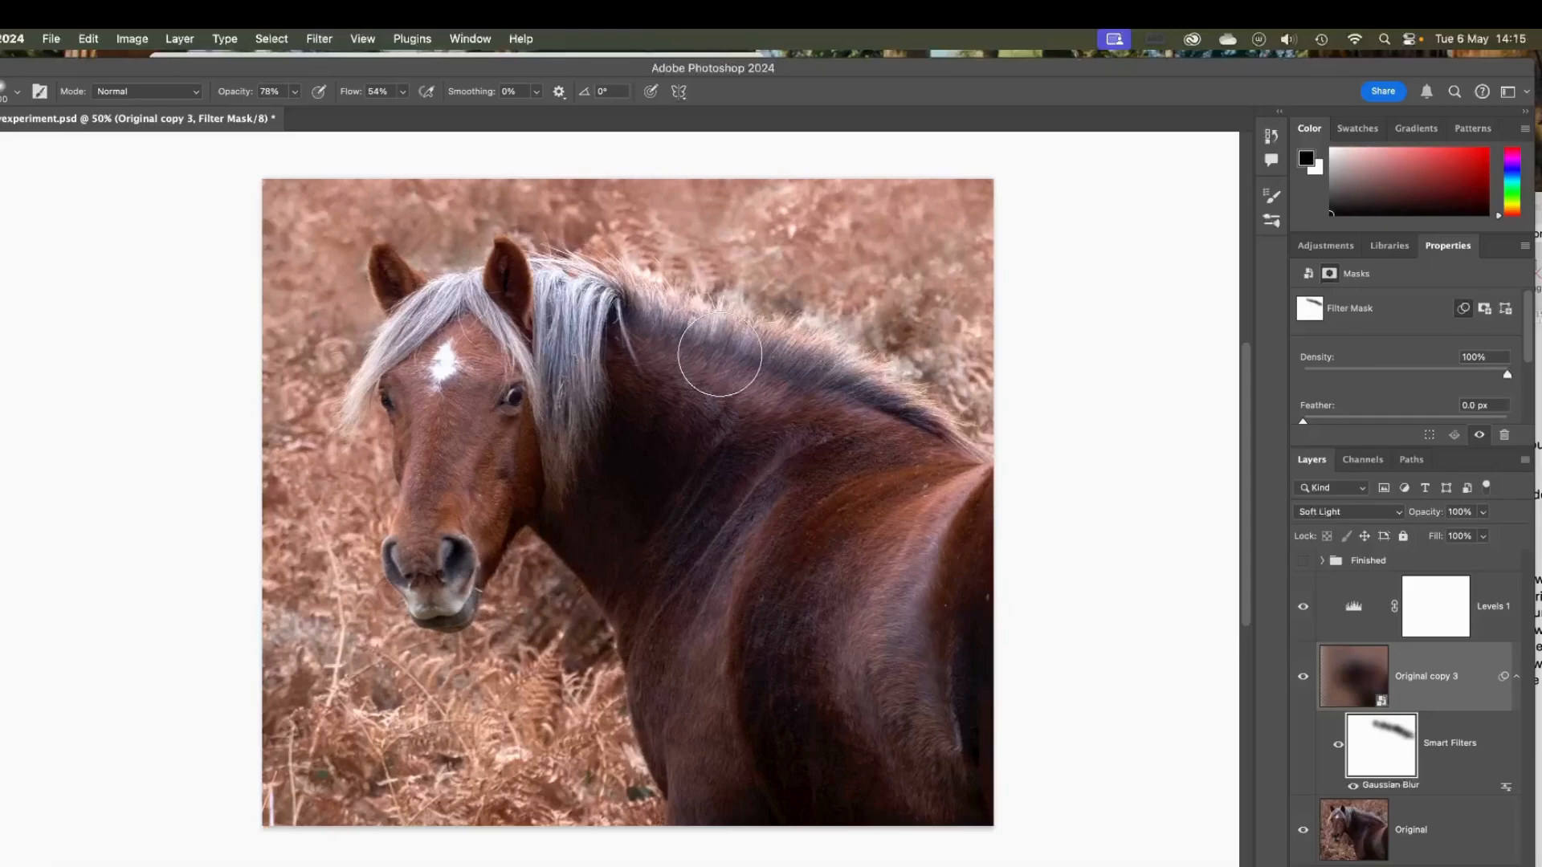
Compare the whole horse with and without the Original copy 3 layer and its masked smart filter, leaving both visible.
{"action": "scroll", "coordinate": [720, 355], "scroll_direction": "right", "scroll_amount": 5}
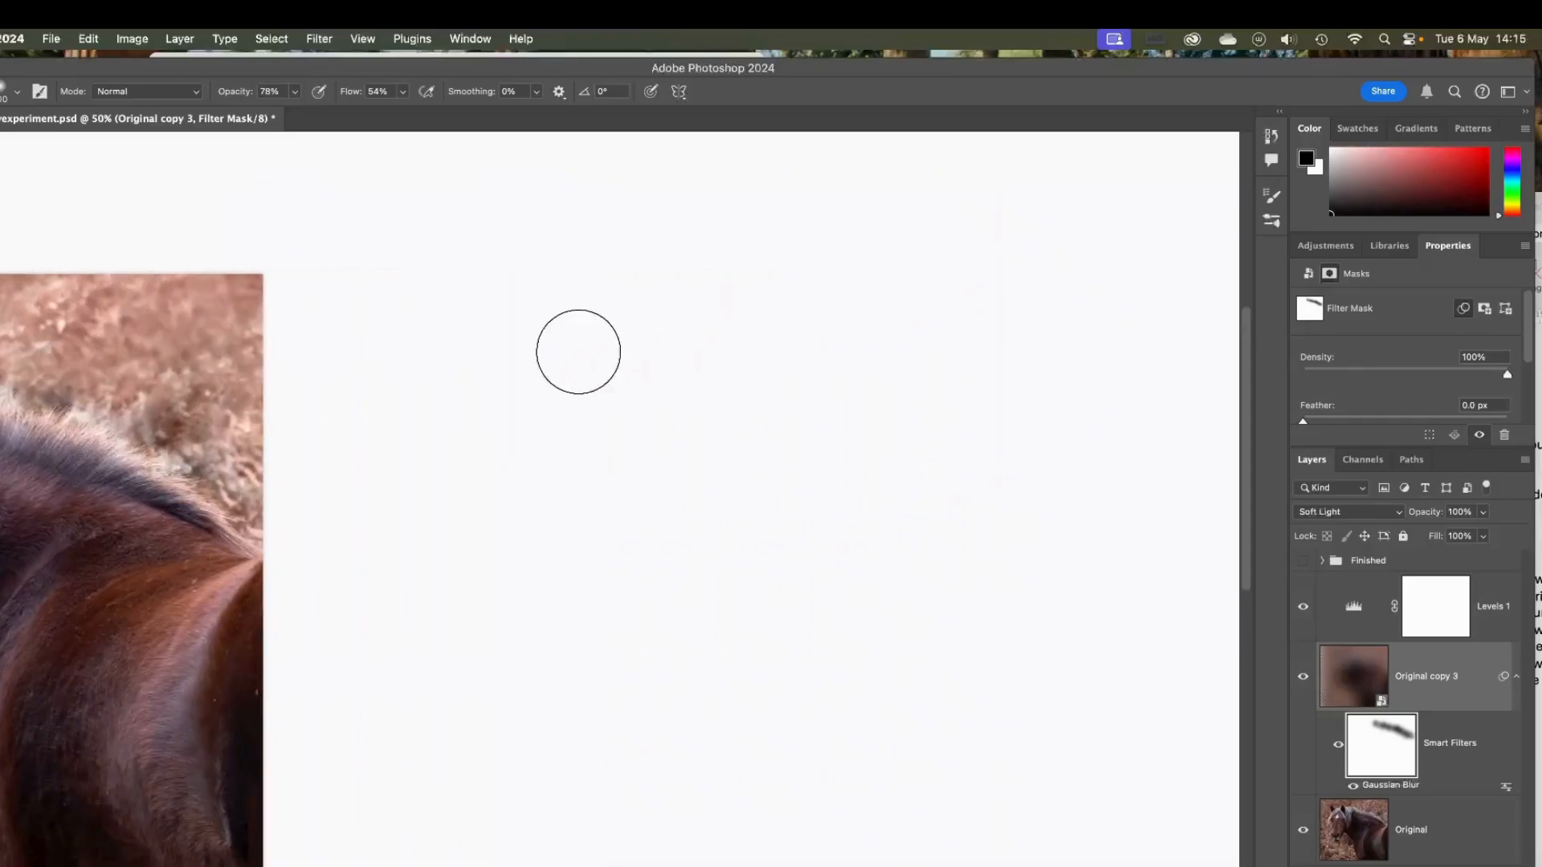
{"action": "scroll", "coordinate": [270, 364], "scroll_direction": "left", "scroll_amount": 5}
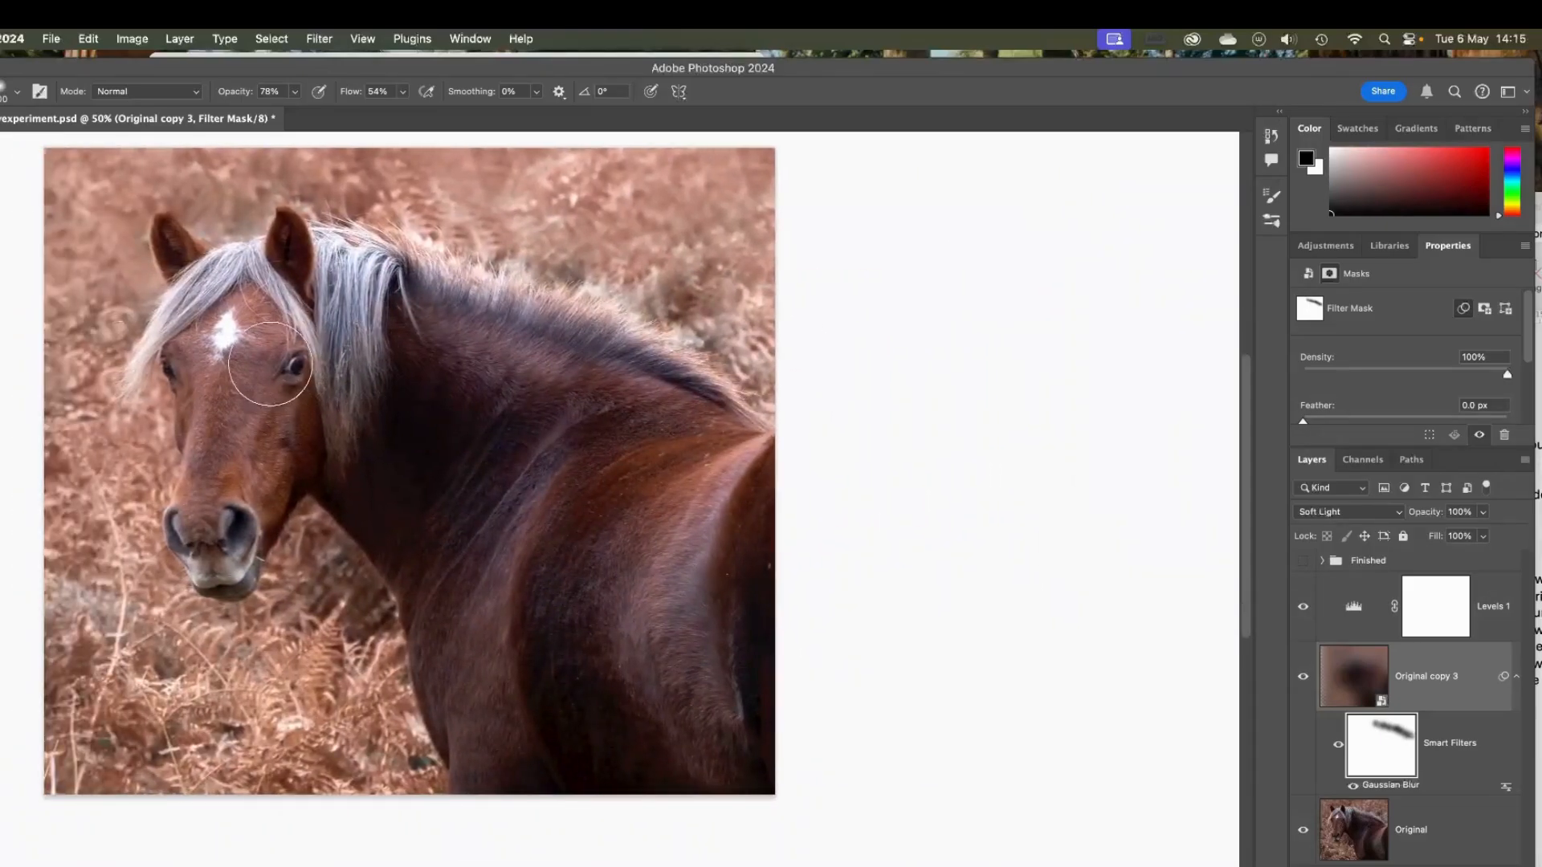
{"action": "scroll", "coordinate": [270, 364], "scroll_direction": "left", "scroll_amount": 2}
{"action": "scroll", "coordinate": [270, 364], "scroll_direction": "up", "scroll_amount": 1}
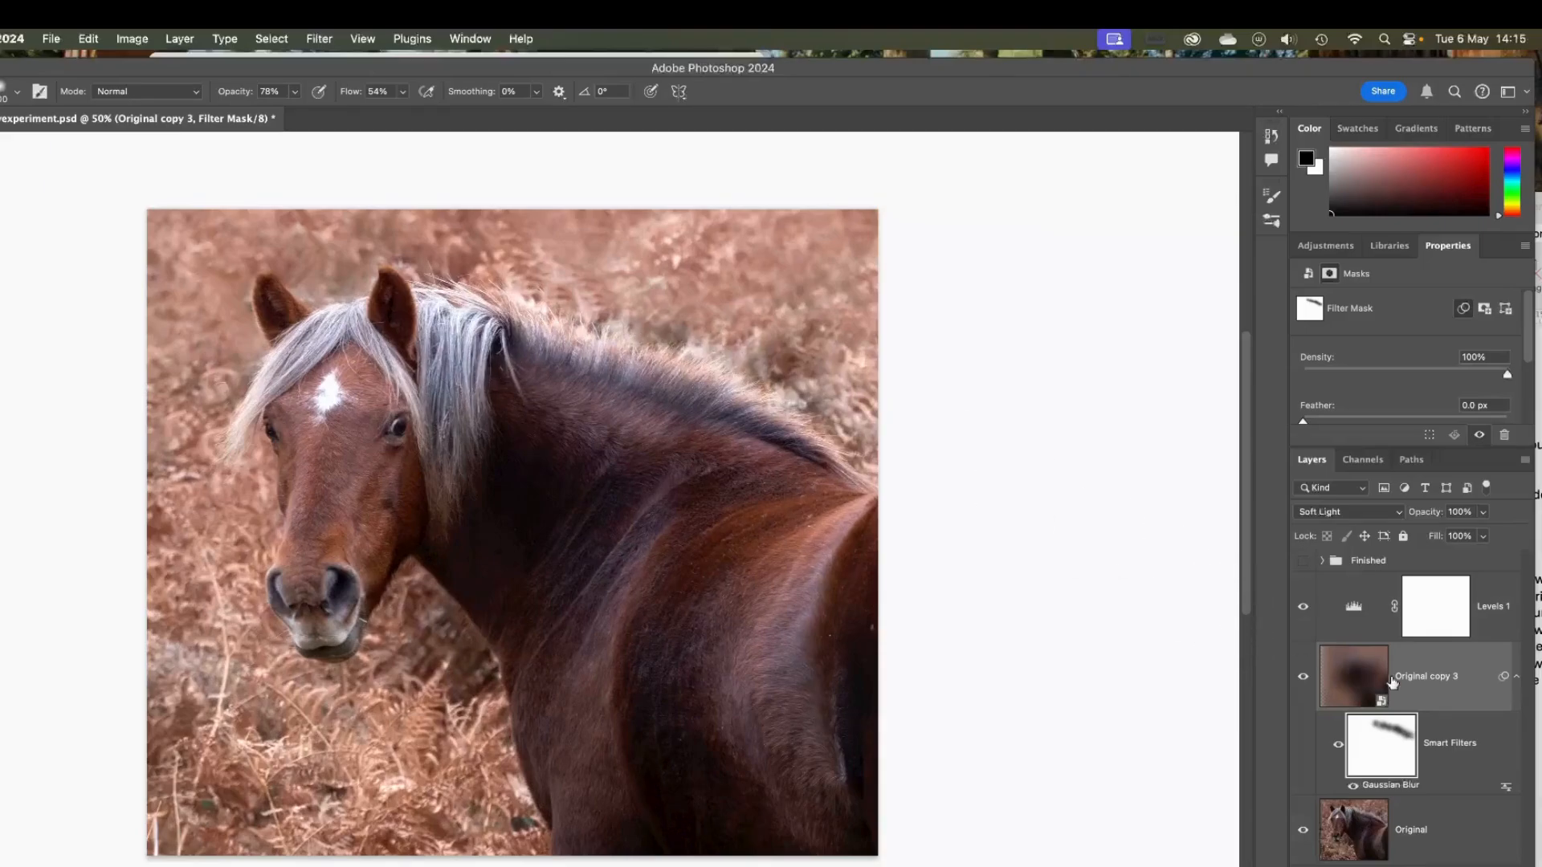
{"action": "left_click", "coordinate": [1303, 679]}
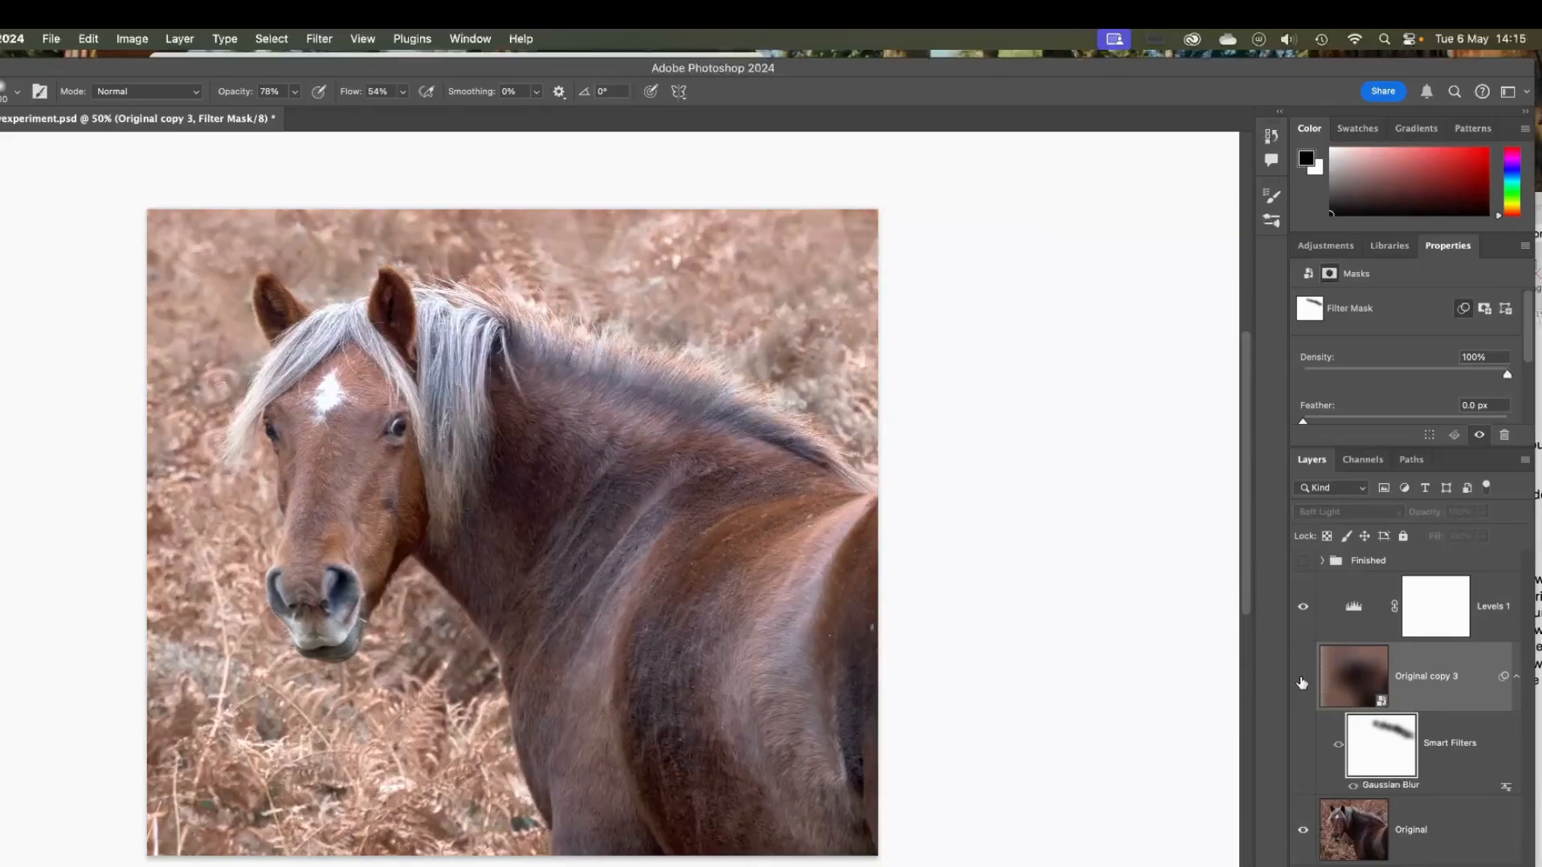
{"action": "left_click", "coordinate": [1303, 680]}
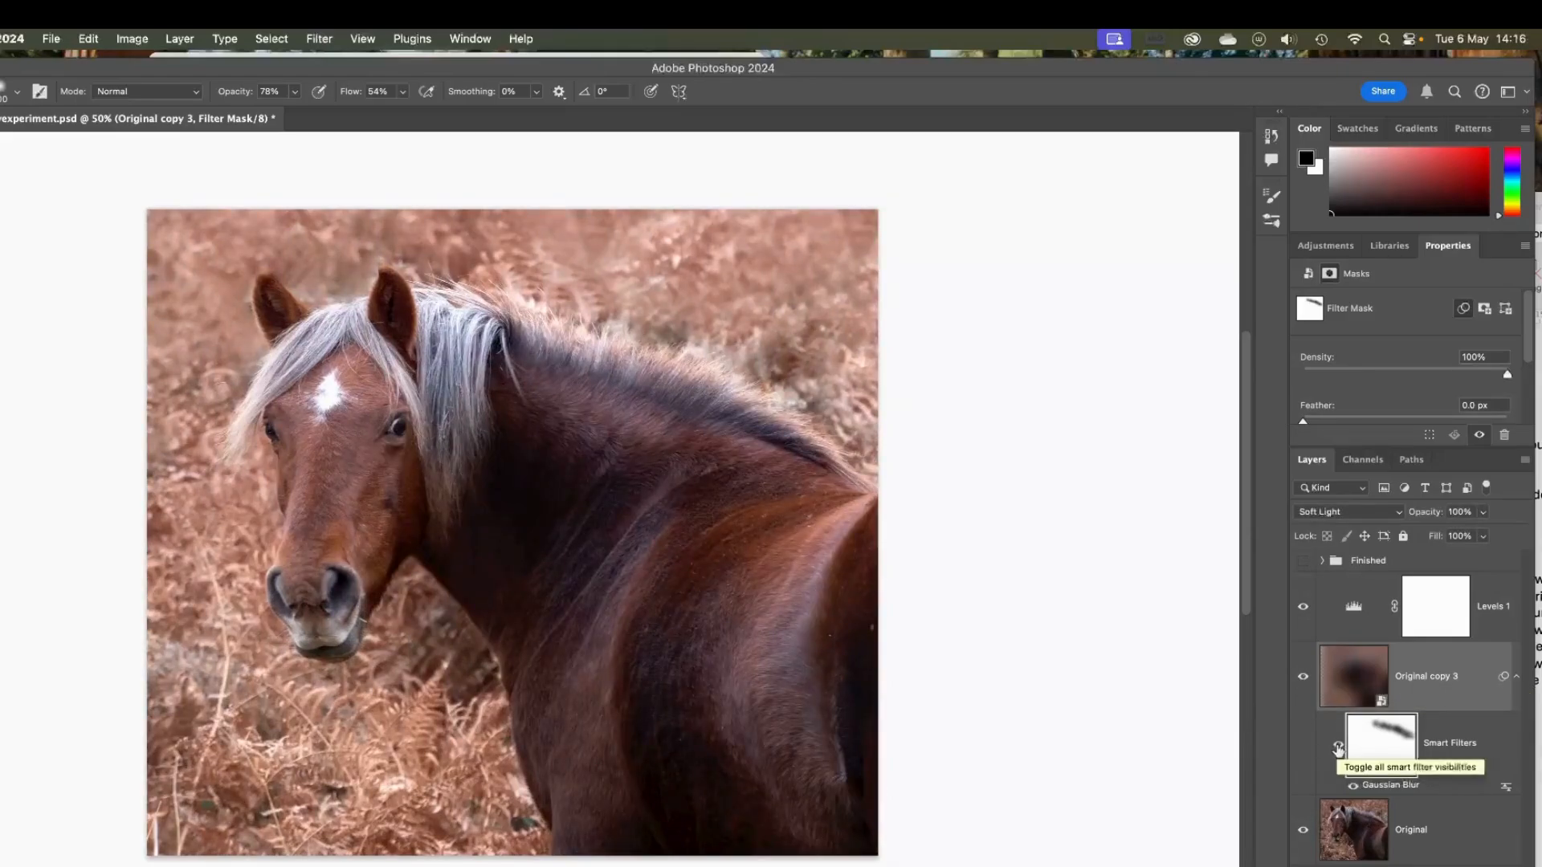
{"action": "left_click", "coordinate": [1337, 749]}
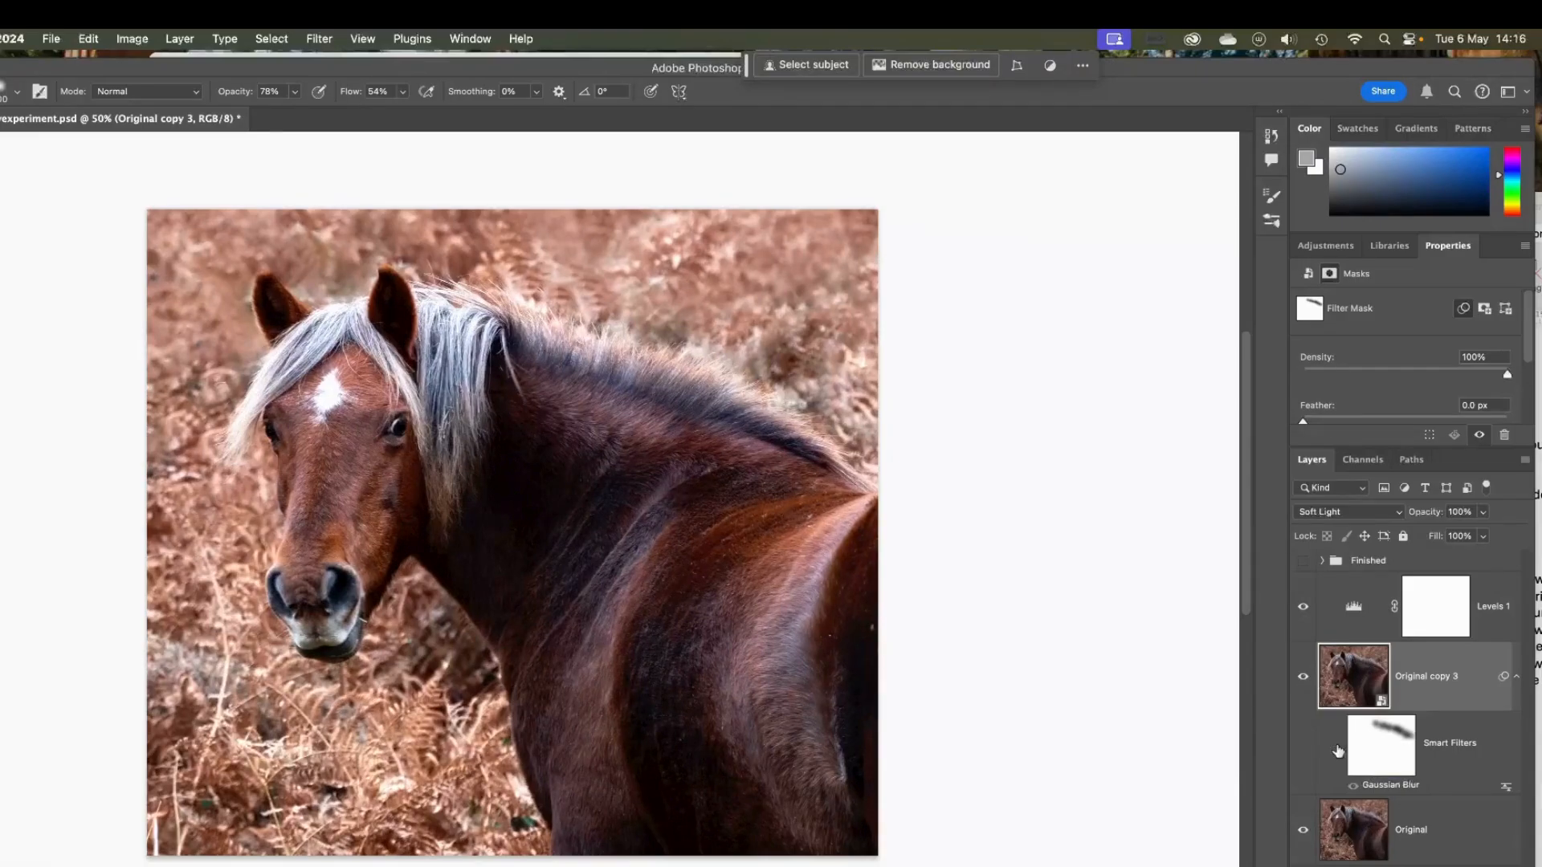
{"action": "left_click", "coordinate": [1337, 748]}
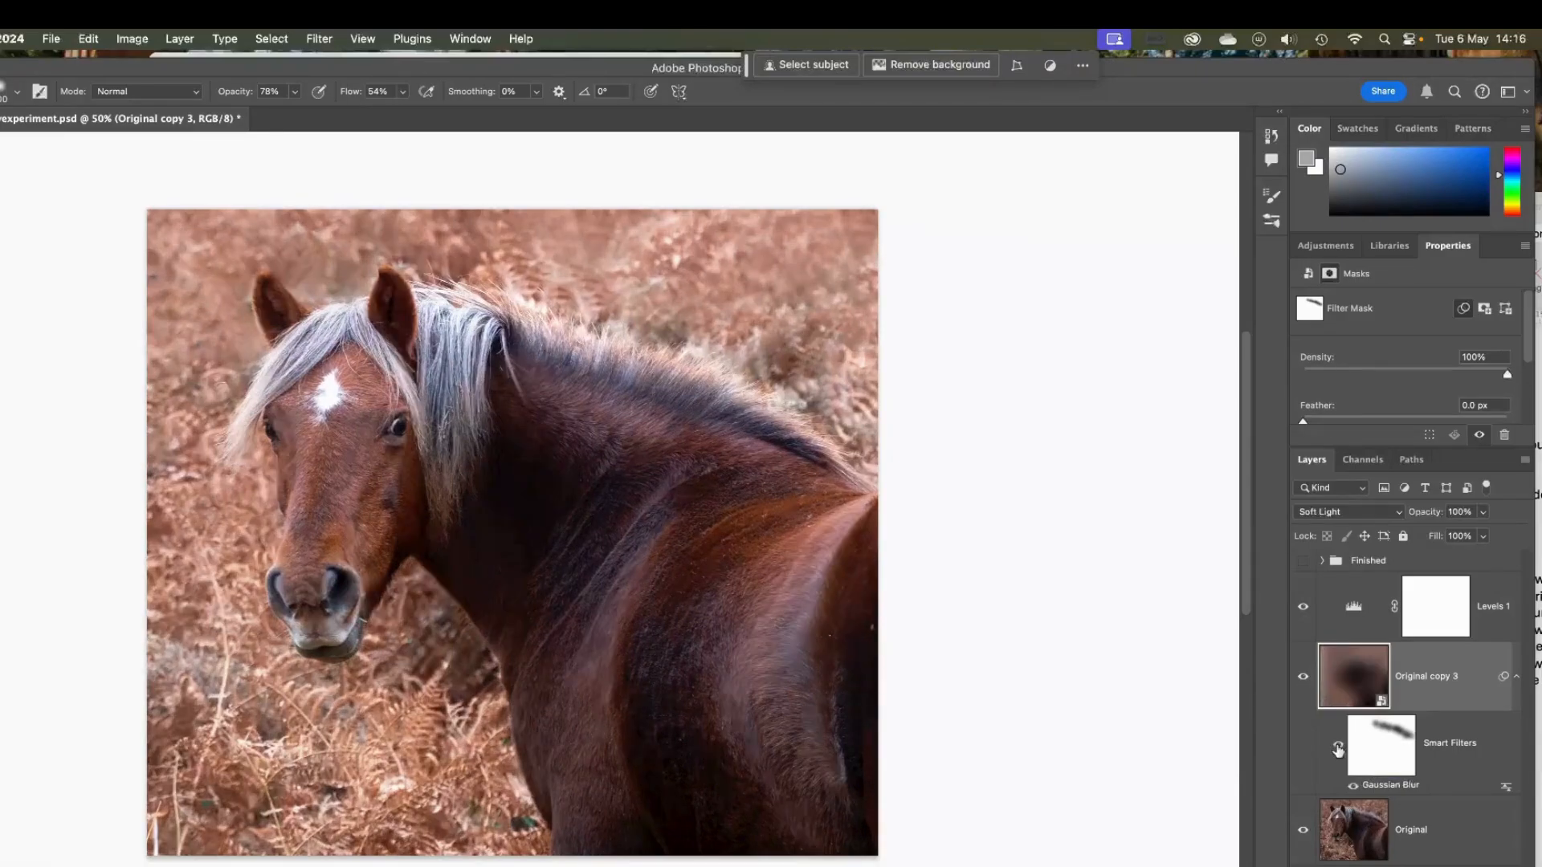
Add a white layer mask to the Original copy 3 smart object layer.
{"action": "scroll", "coordinate": [695, 322], "scroll_direction": "left", "scroll_amount": 3}
{"action": "scroll", "coordinate": [781, 297], "scroll_direction": "right", "scroll_amount": 1}
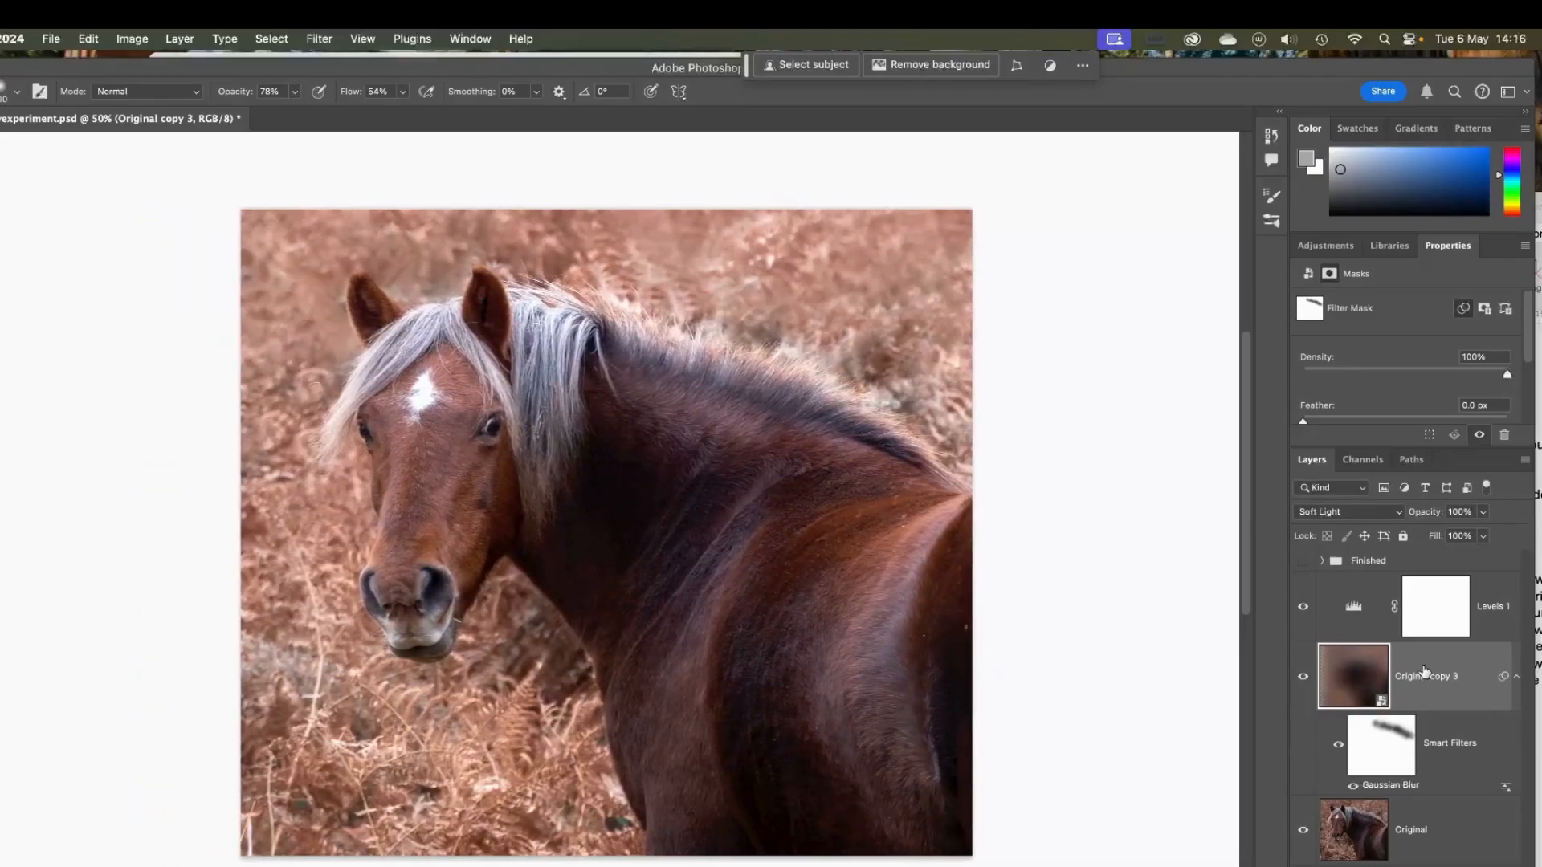
{"action": "left_click", "coordinate": [1369, 673]}
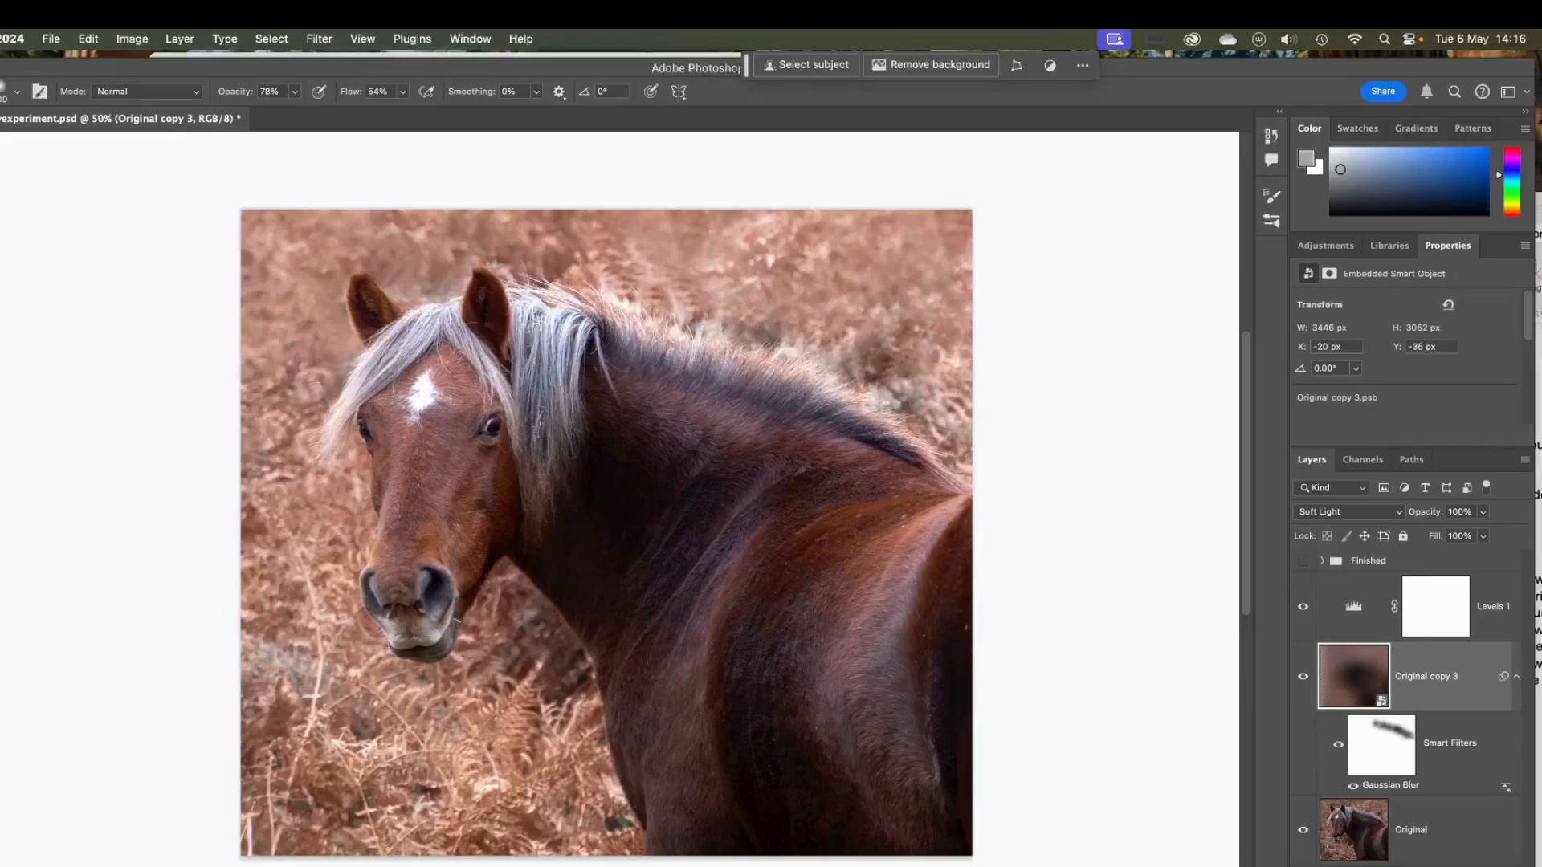
{"action": "left_click", "coordinate": [1380, 866]}
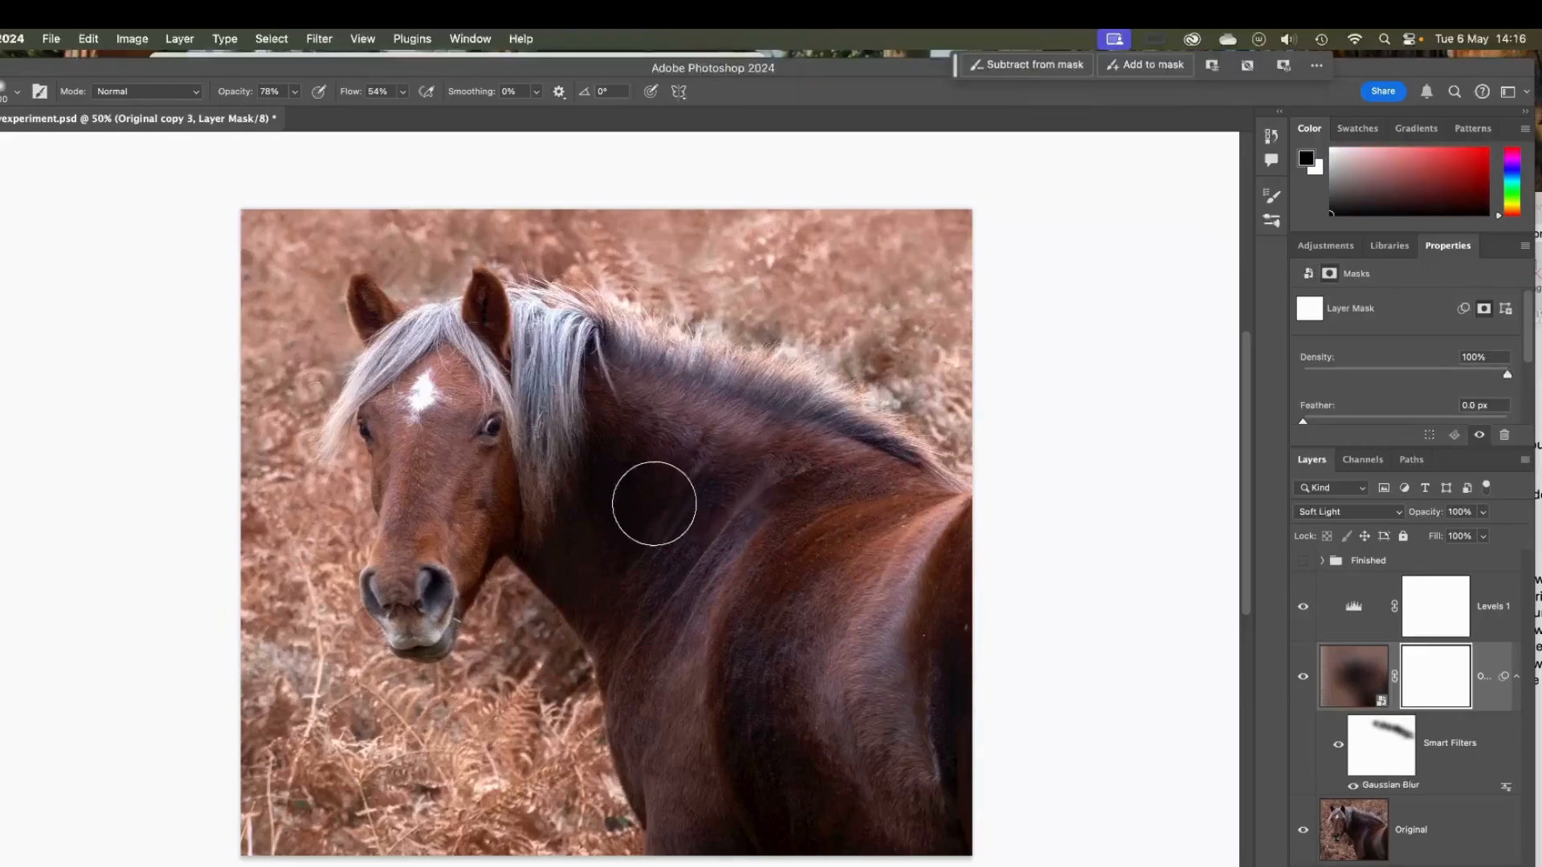
Set the brush opacity to 100% and paint black on the layer mask over the horse's neck and shoulder.
{"action": "left_click", "coordinate": [296, 94]}
{"action": "left_click_drag", "start_coordinate": [291, 113], "coordinate": [340, 120]}
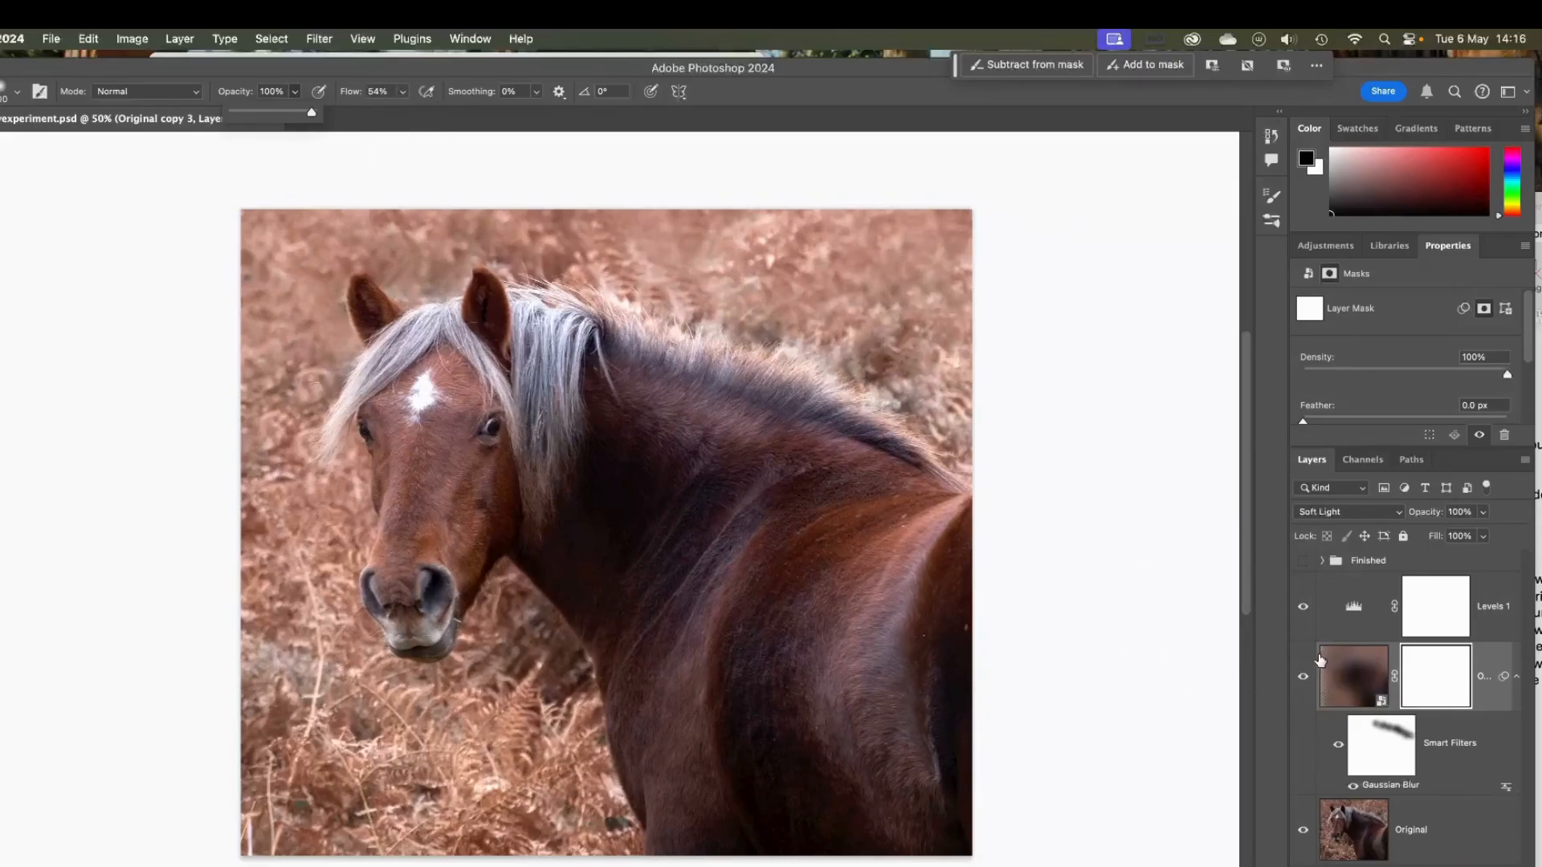
{"action": "left_click", "coordinate": [1453, 670]}
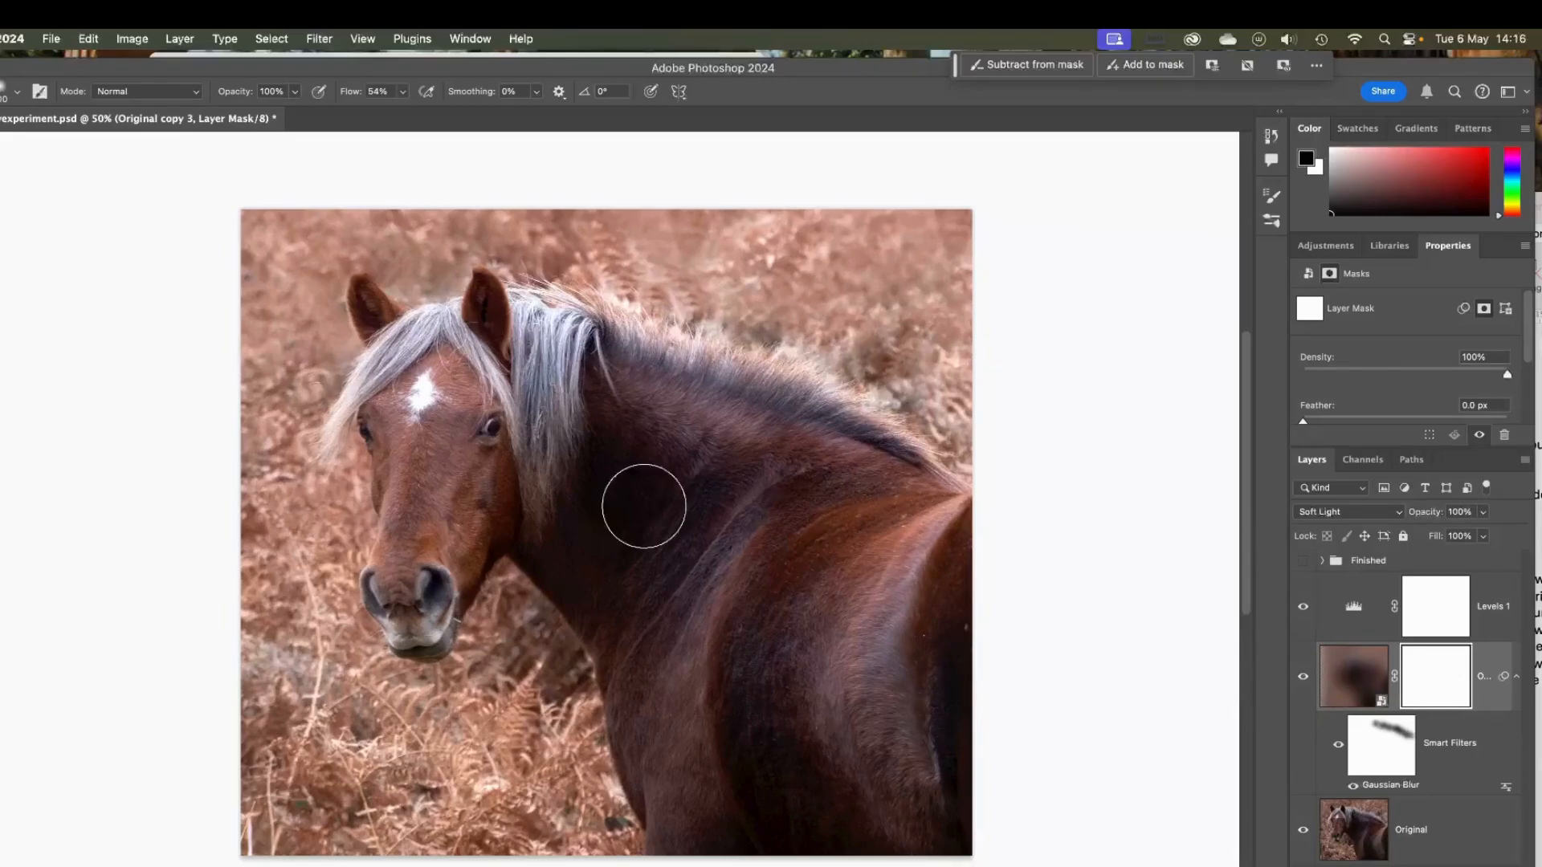
{"action": "mouse_move", "coordinate": [681, 463]}
{"action": "left_mouse_down"}
{"action": "mouse_move", "coordinate": [599, 517]}
{"action": "mouse_move", "coordinate": [708, 515]}
{"action": "mouse_move", "coordinate": [681, 553]}
{"action": "mouse_move", "coordinate": [645, 556]}
{"action": "mouse_move", "coordinate": [619, 584]}
{"action": "mouse_move", "coordinate": [602, 476]}
{"action": "mouse_move", "coordinate": [613, 592]}
{"action": "left_mouse_up"}
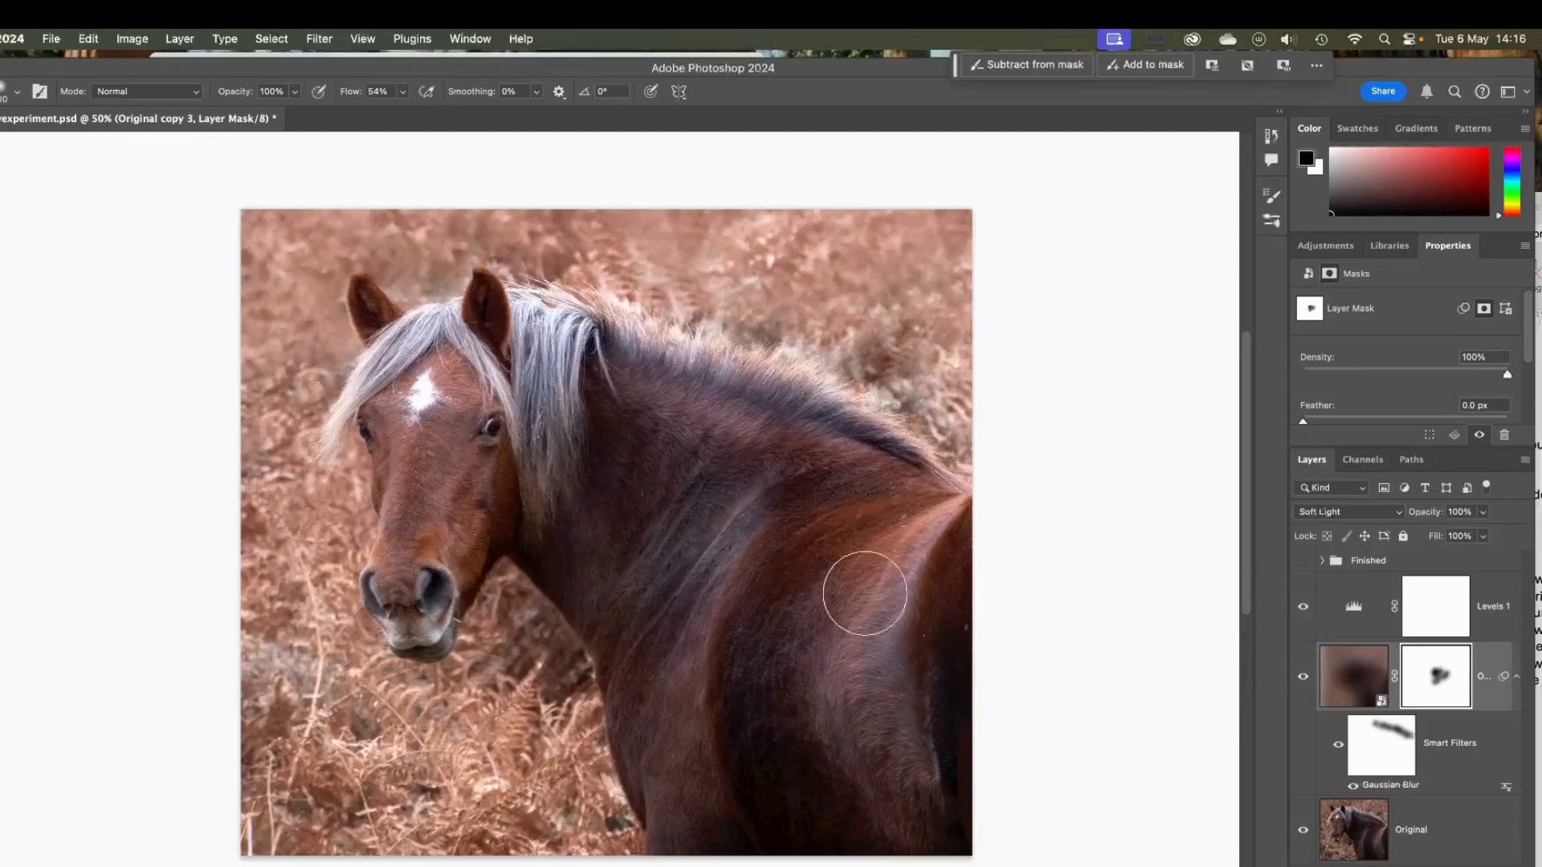
{"action": "left_click_drag", "start_coordinate": [771, 489], "coordinate": [829, 491]}
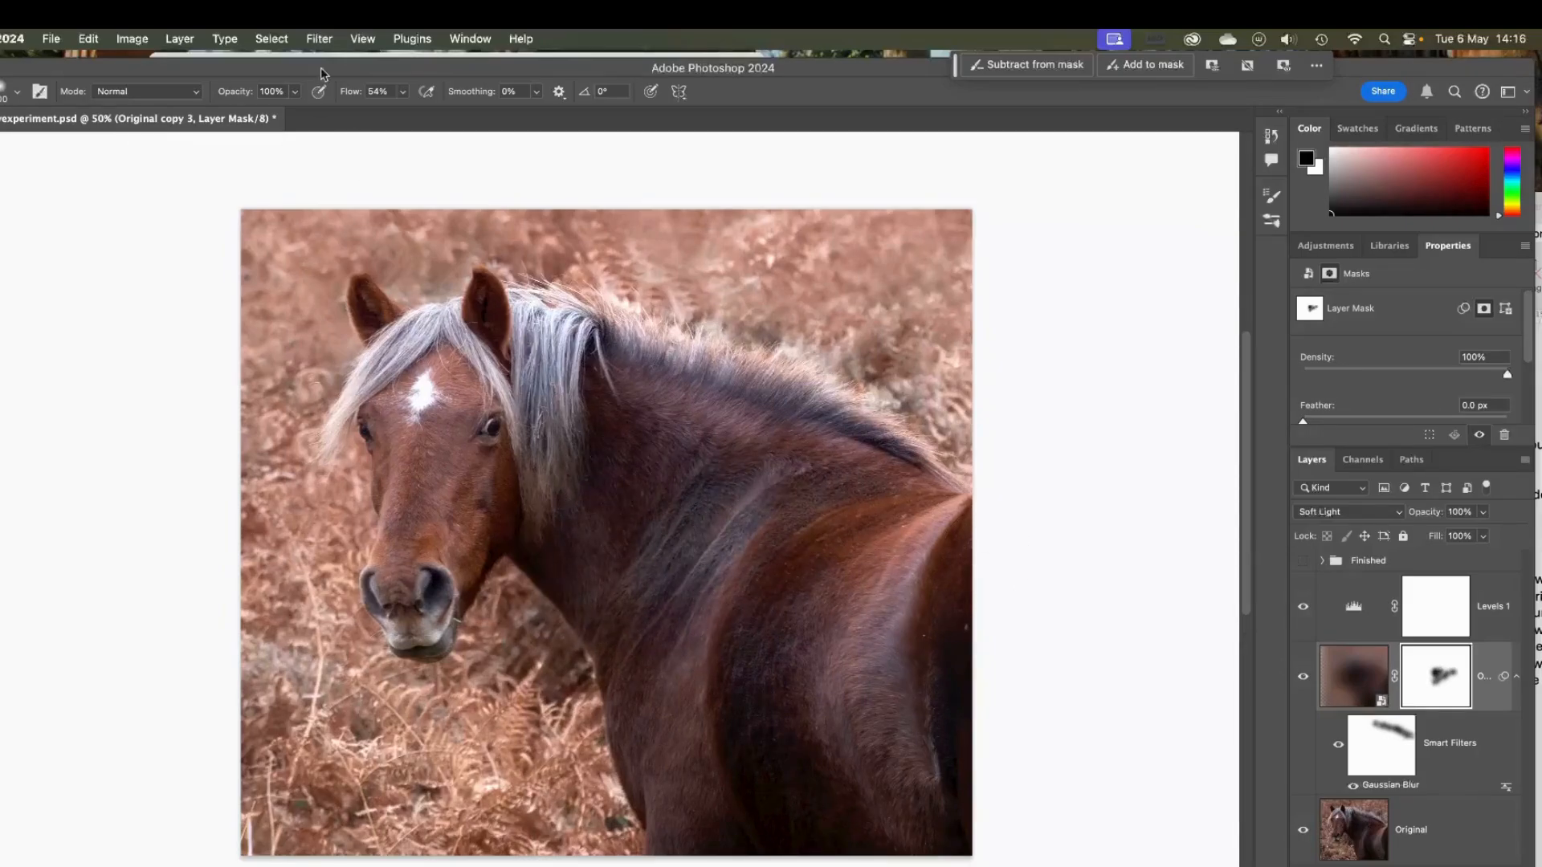
Set the brush flow to 71% and refine the layer mask with white and black strokes across the horse's lower neck and shoulder.
{"action": "left_click", "coordinate": [402, 91]}
{"action": "left_click_drag", "start_coordinate": [404, 111], "coordinate": [416, 111]}
{"action": "key", "text": "x"}
{"action": "mouse_move", "coordinate": [715, 485]}
{"action": "left_mouse_down"}
{"action": "mouse_move", "coordinate": [756, 506]}
{"action": "mouse_move", "coordinate": [659, 530]}
{"action": "mouse_move", "coordinate": [686, 553]}
{"action": "mouse_move", "coordinate": [747, 485]}
{"action": "mouse_move", "coordinate": [676, 461]}
{"action": "mouse_move", "coordinate": [630, 544]}
{"action": "mouse_move", "coordinate": [685, 499]}
{"action": "mouse_move", "coordinate": [667, 551]}
{"action": "mouse_move", "coordinate": [729, 570]}
{"action": "mouse_move", "coordinate": [779, 489]}
{"action": "mouse_move", "coordinate": [679, 586]}
{"action": "left_mouse_up"}
{"action": "key", "text": "x"}
{"action": "key", "text": "x"}
{"action": "mouse_move", "coordinate": [719, 526]}
{"action": "left_mouse_down"}
{"action": "mouse_move", "coordinate": [682, 537]}
{"action": "mouse_move", "coordinate": [667, 568]}
{"action": "left_mouse_up"}
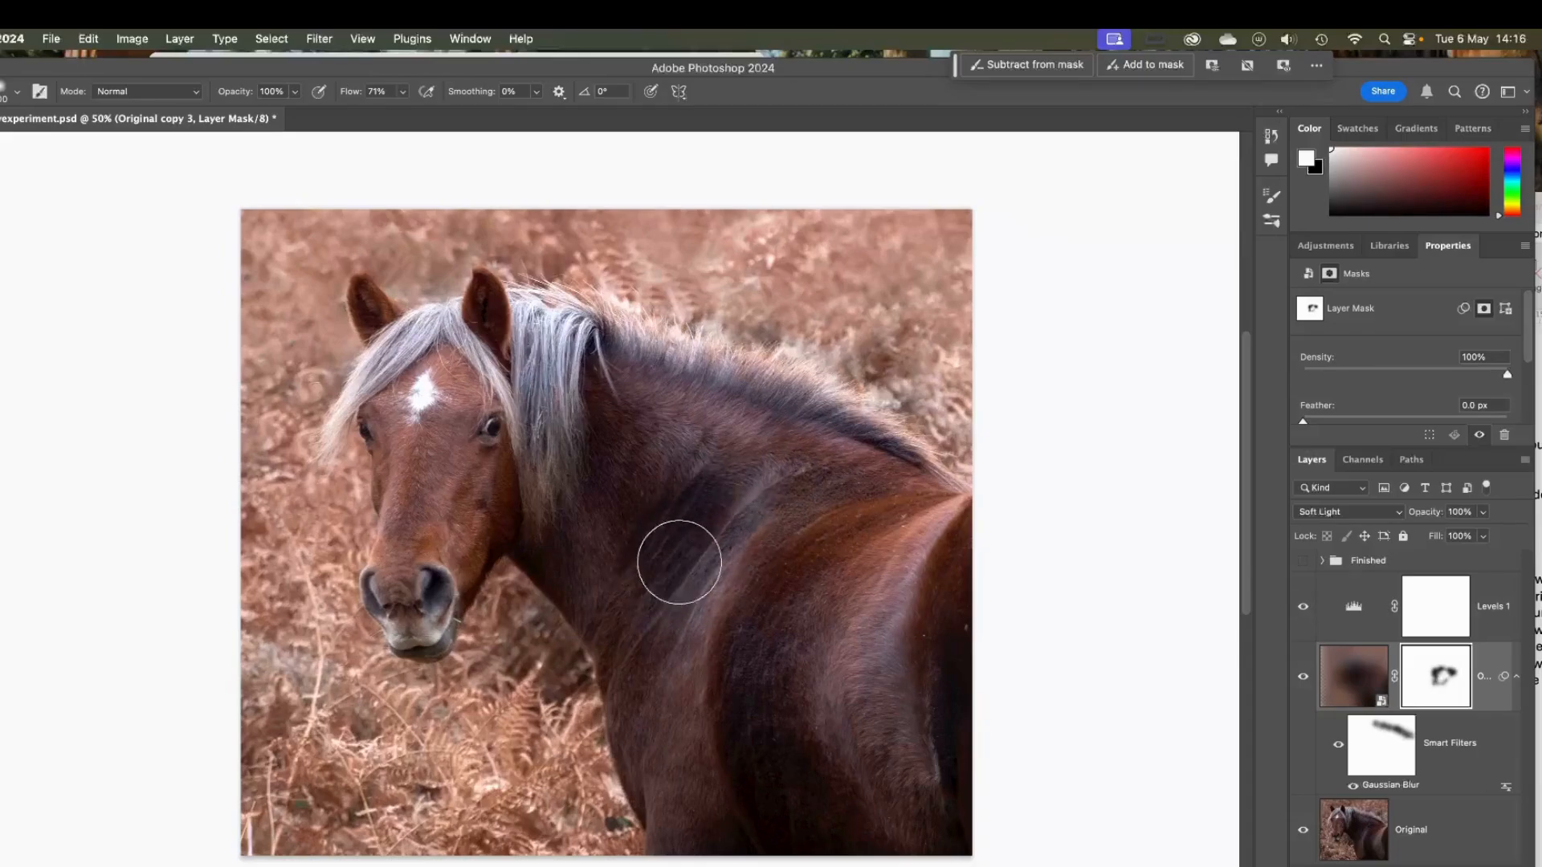
{"action": "key", "text": "x"}
{"action": "mouse_move", "coordinate": [768, 471]}
{"action": "left_mouse_down"}
{"action": "mouse_move", "coordinate": [714, 465]}
{"action": "mouse_move", "coordinate": [814, 463]}
{"action": "mouse_move", "coordinate": [665, 448]}
{"action": "mouse_move", "coordinate": [646, 494]}
{"action": "mouse_move", "coordinate": [886, 499]}
{"action": "mouse_move", "coordinate": [616, 589]}
{"action": "left_mouse_up"}
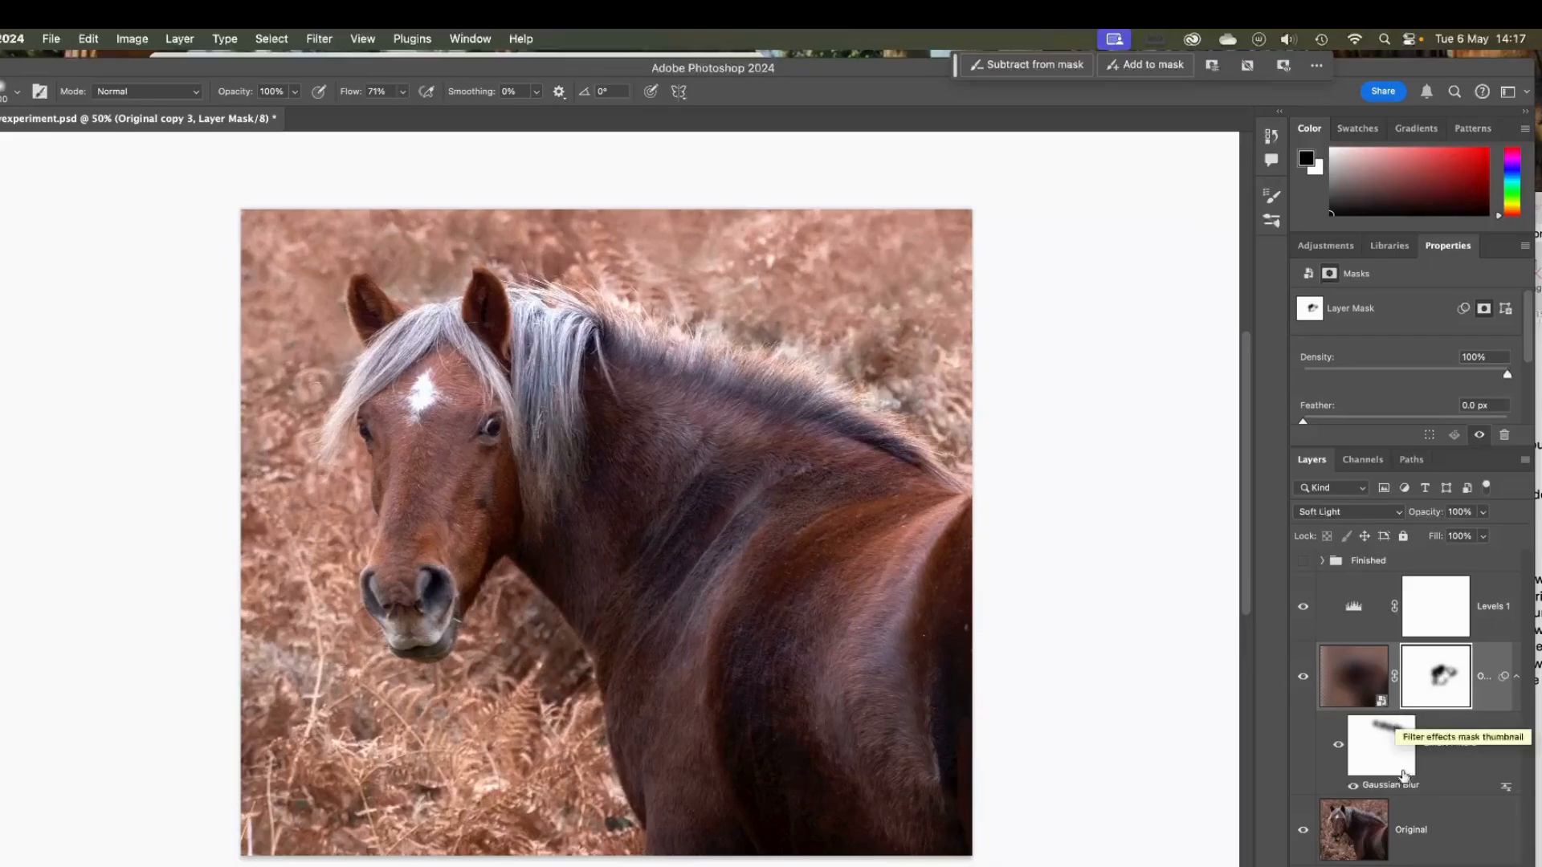
Review the Convert to Smart Object and Gaussian Blur commands for the Original copy 3 layer, and reselect its layer mask.
{"action": "left_click", "coordinate": [1356, 825]}
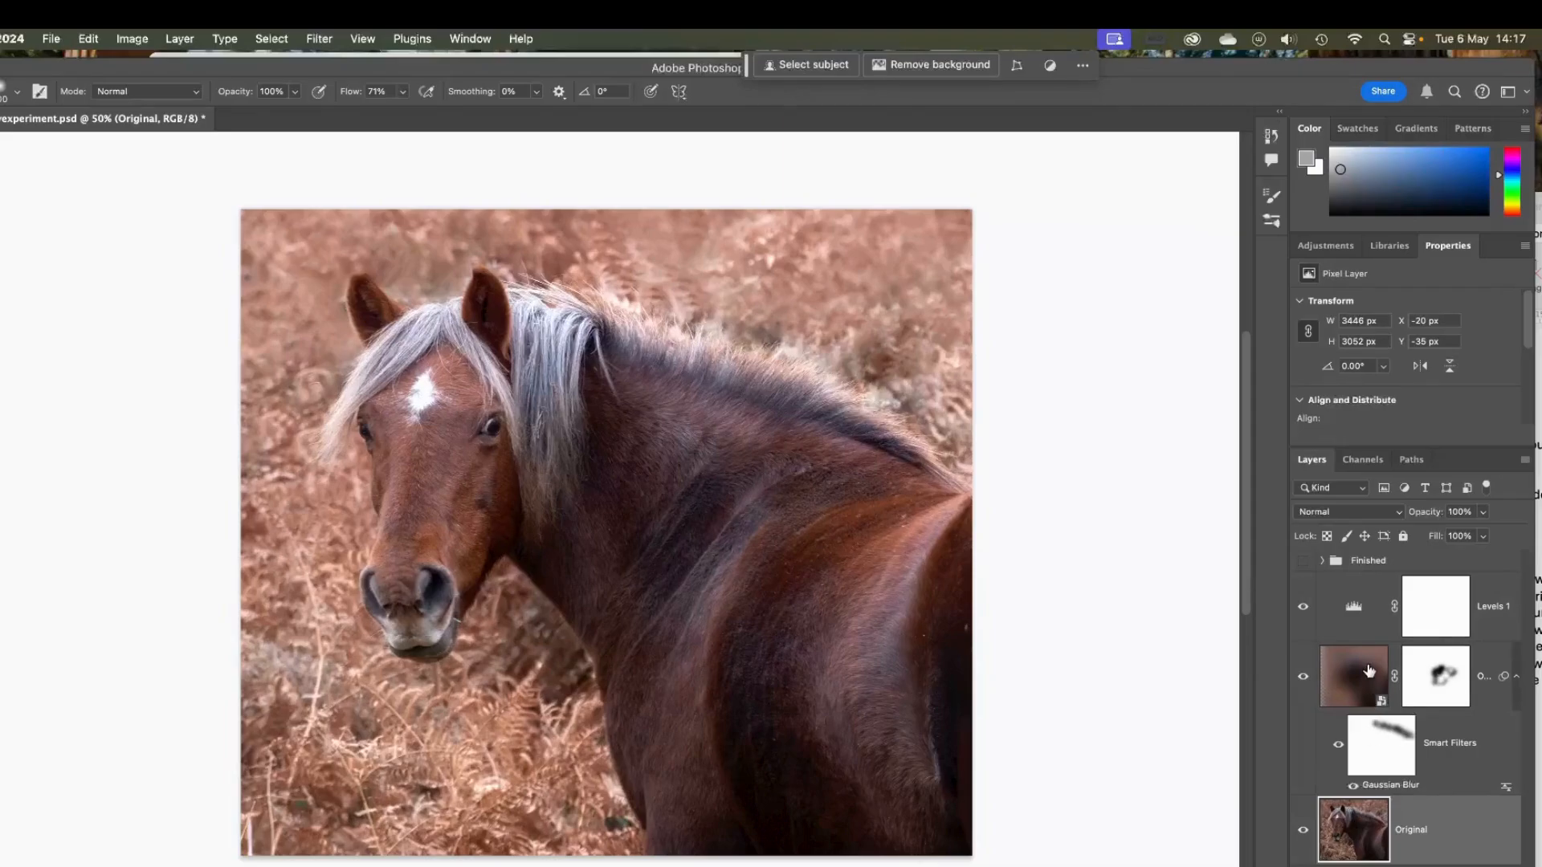
{"action": "left_click", "coordinate": [1371, 671]}
{"action": "right_click", "coordinate": [1370, 671]}
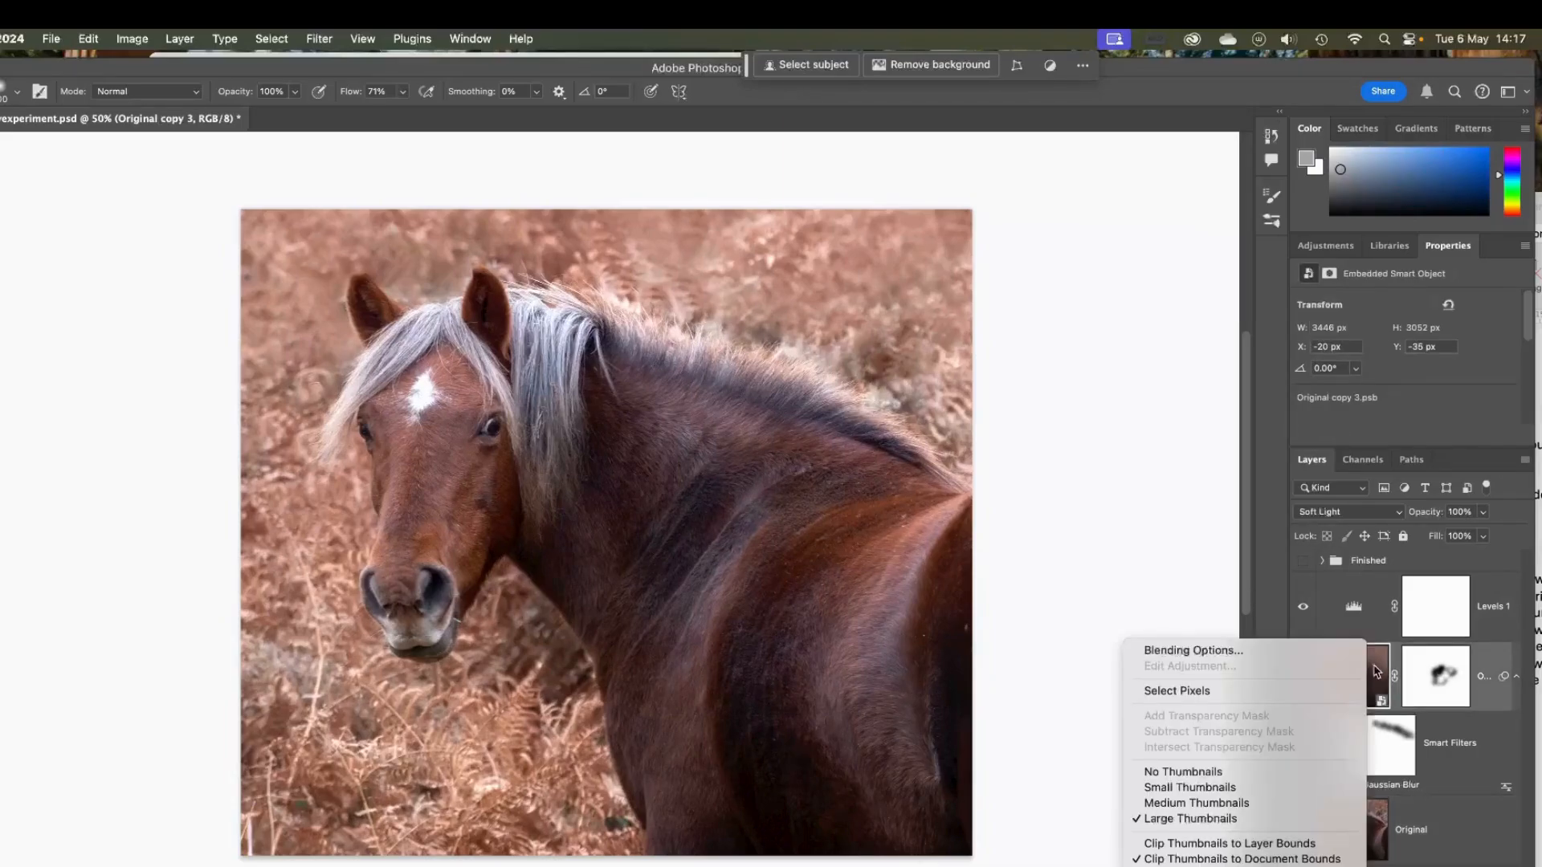
{"action": "right_click", "coordinate": [1491, 670]}
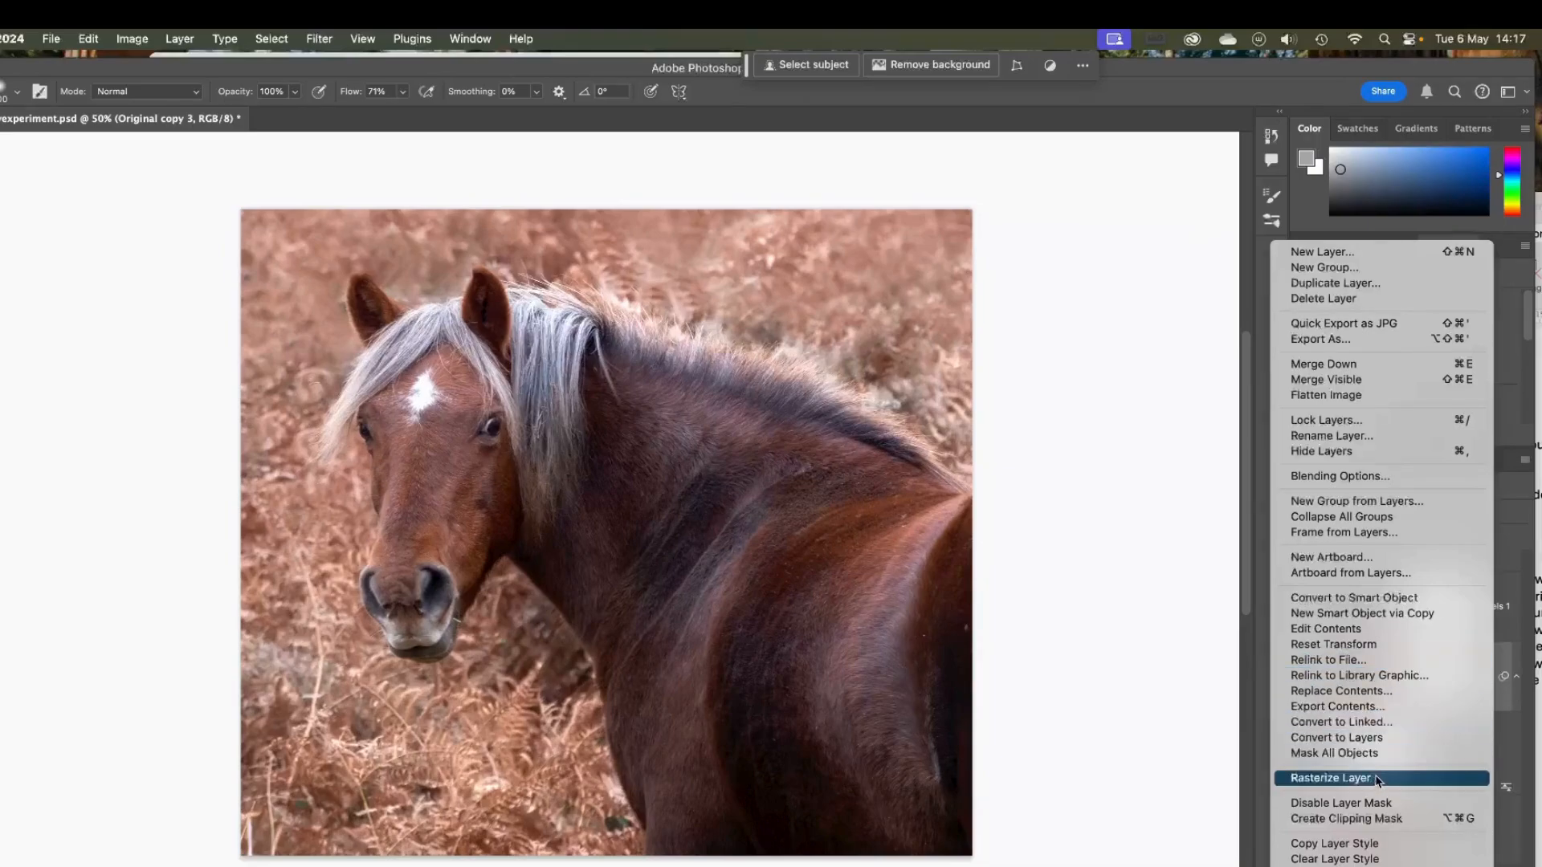
{"action": "left_click", "coordinate": [1374, 604]}
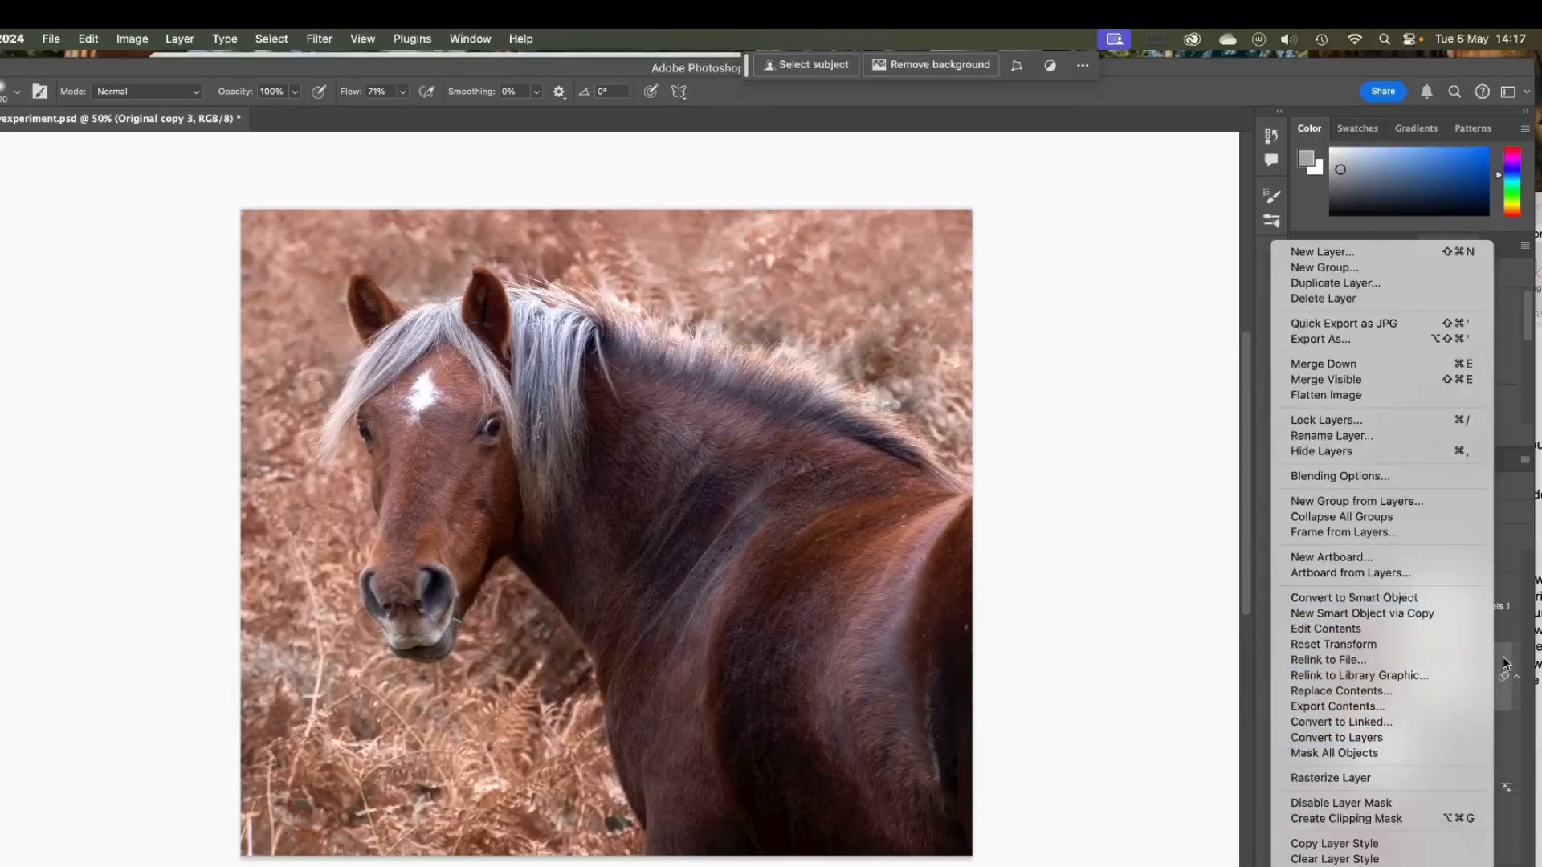
{"action": "left_click", "coordinate": [321, 38]}
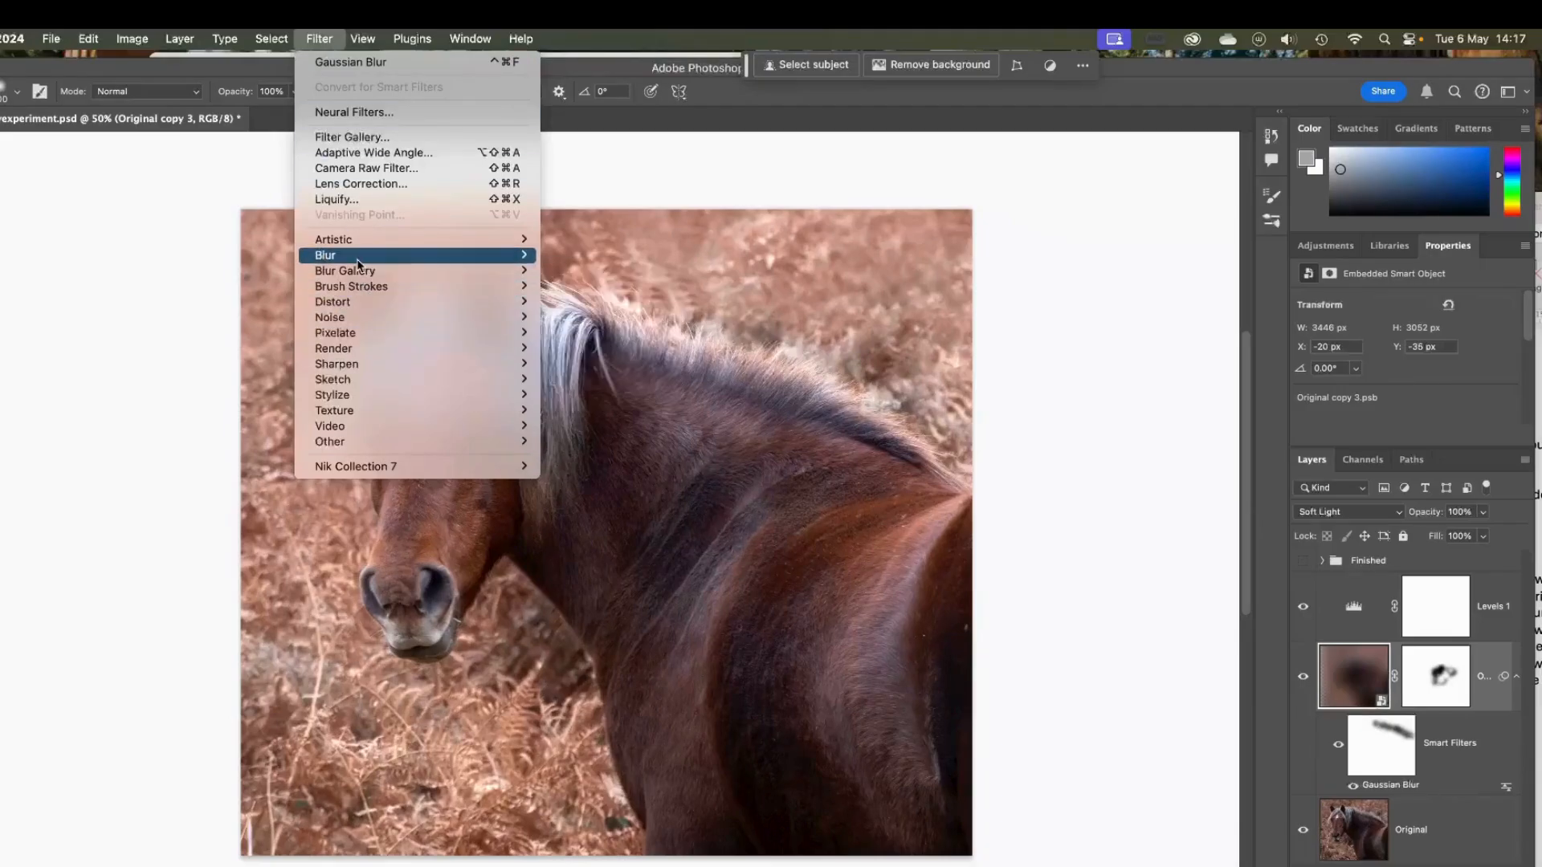
{"action": "mouse_move", "coordinate": [359, 256]}
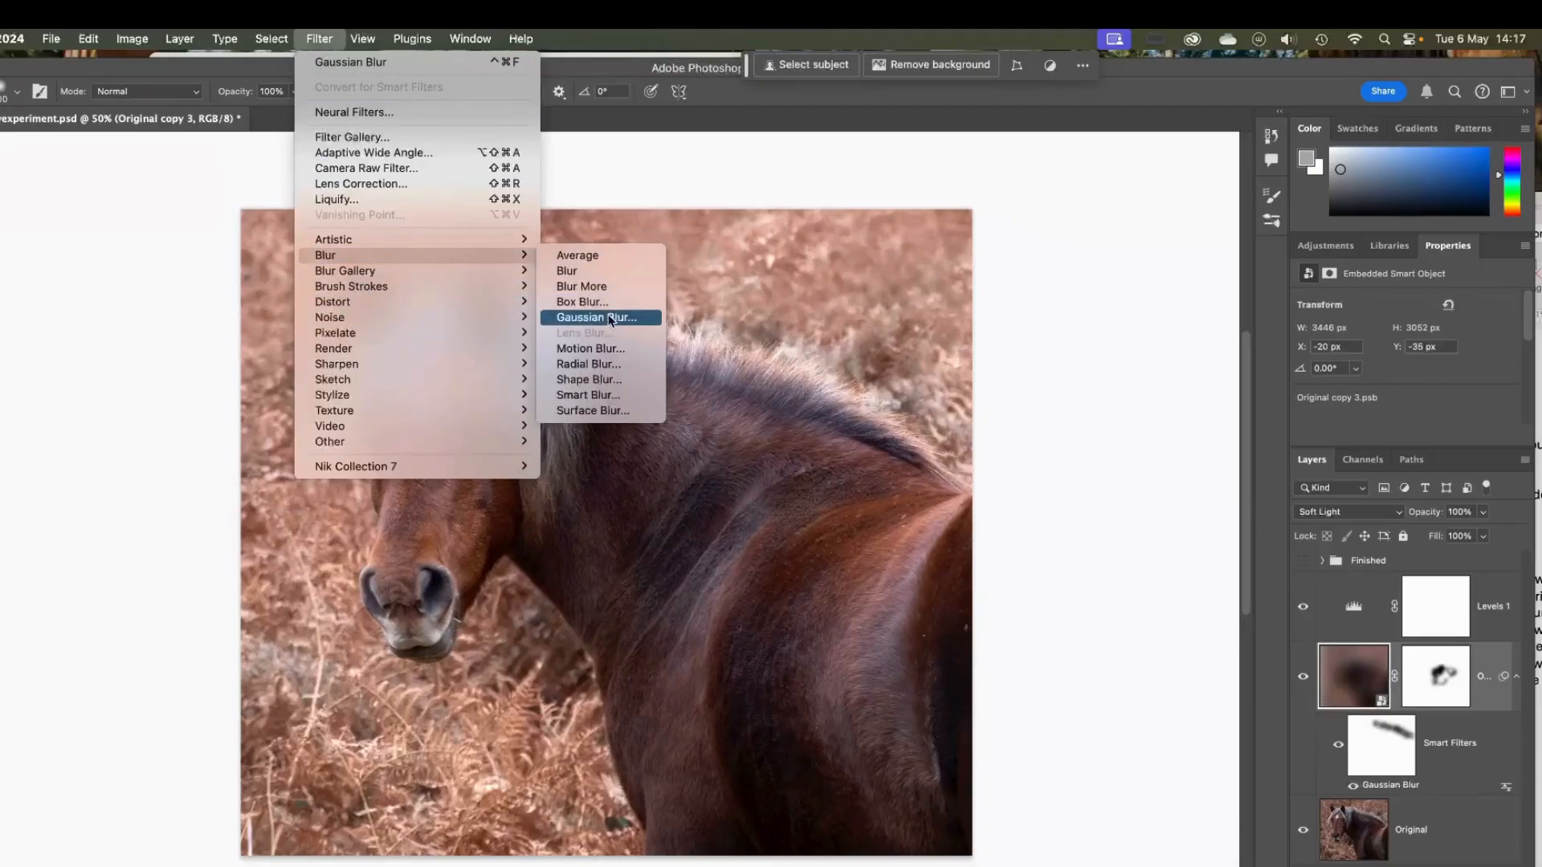
{"action": "left_click", "coordinate": [1043, 317]}
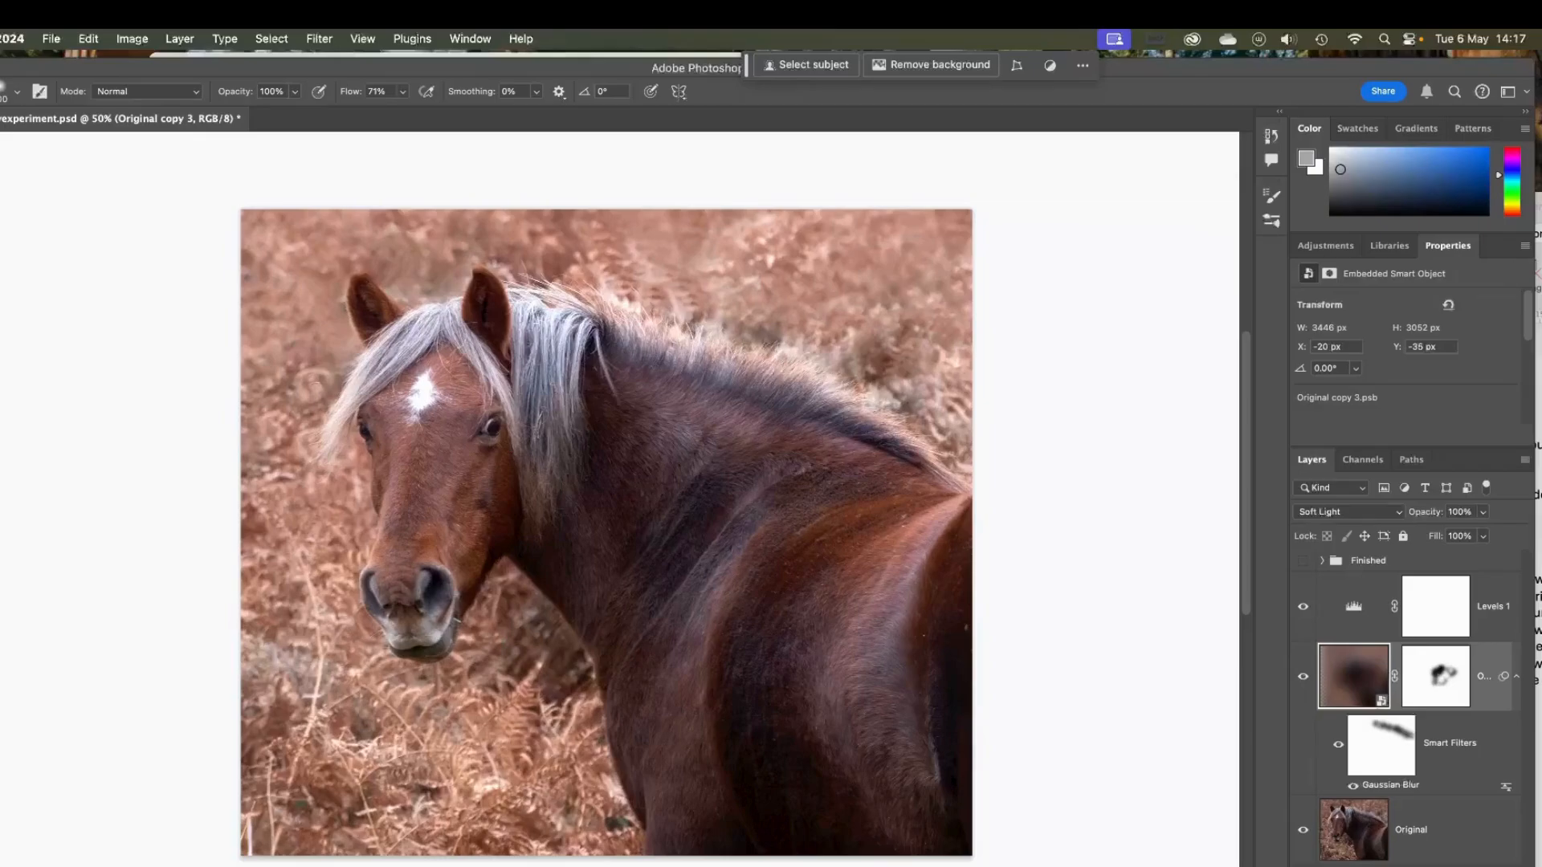
{"action": "left_click", "coordinate": [1437, 677]}
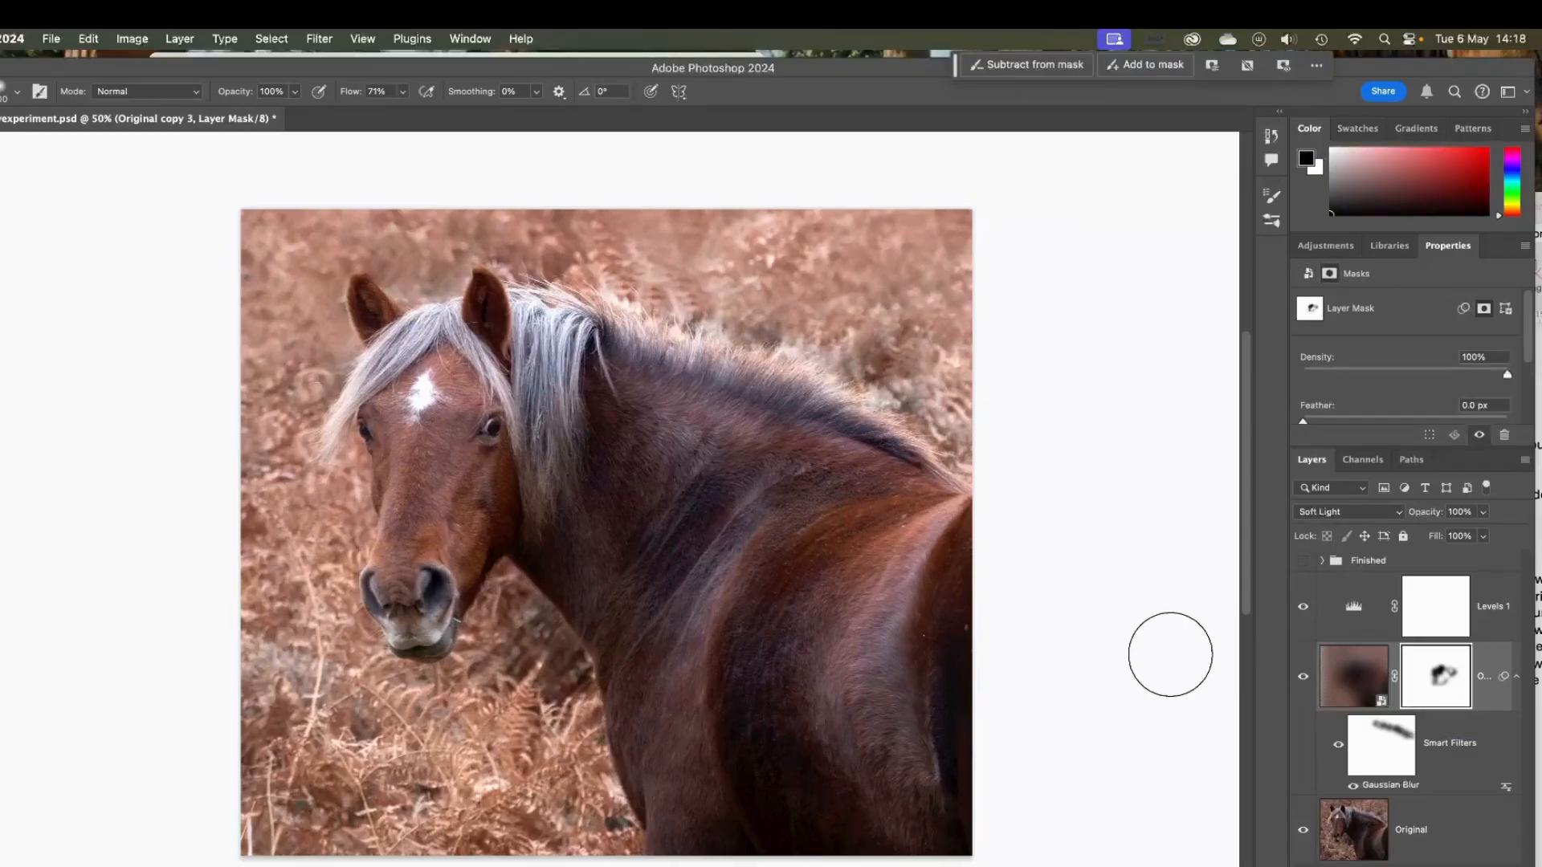